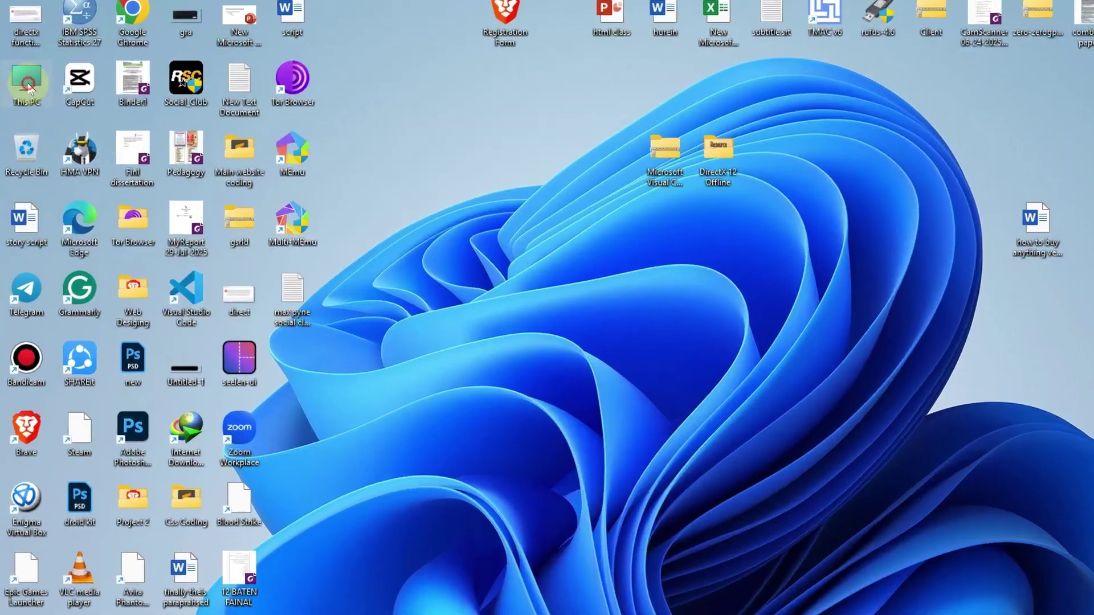
Navigate from This PC into Local Disk (C:) > Windows
double_click(40, 91)
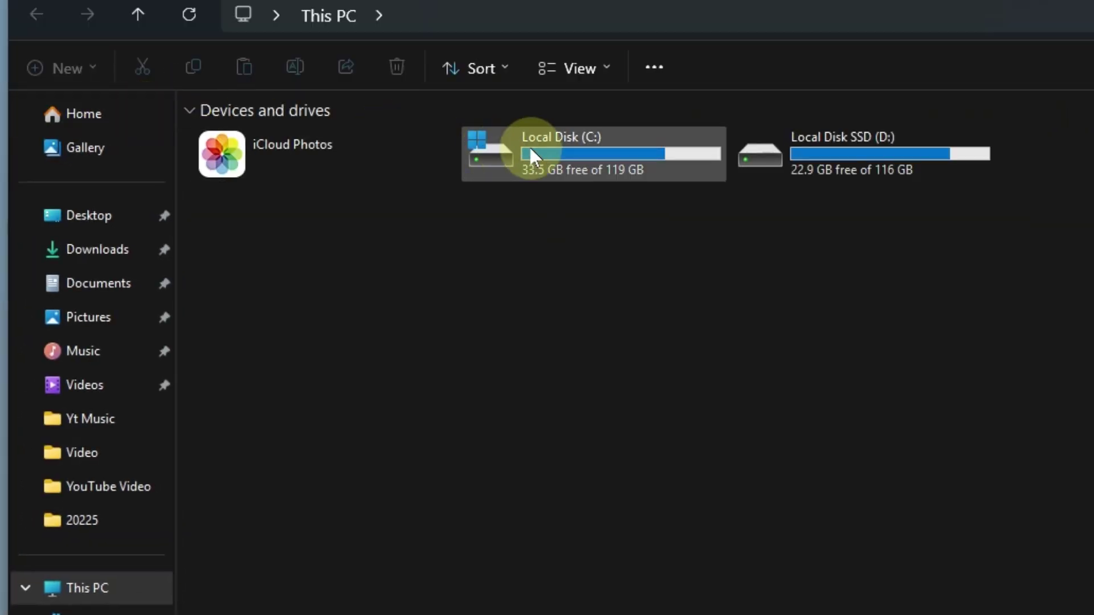
double_click(563, 150)
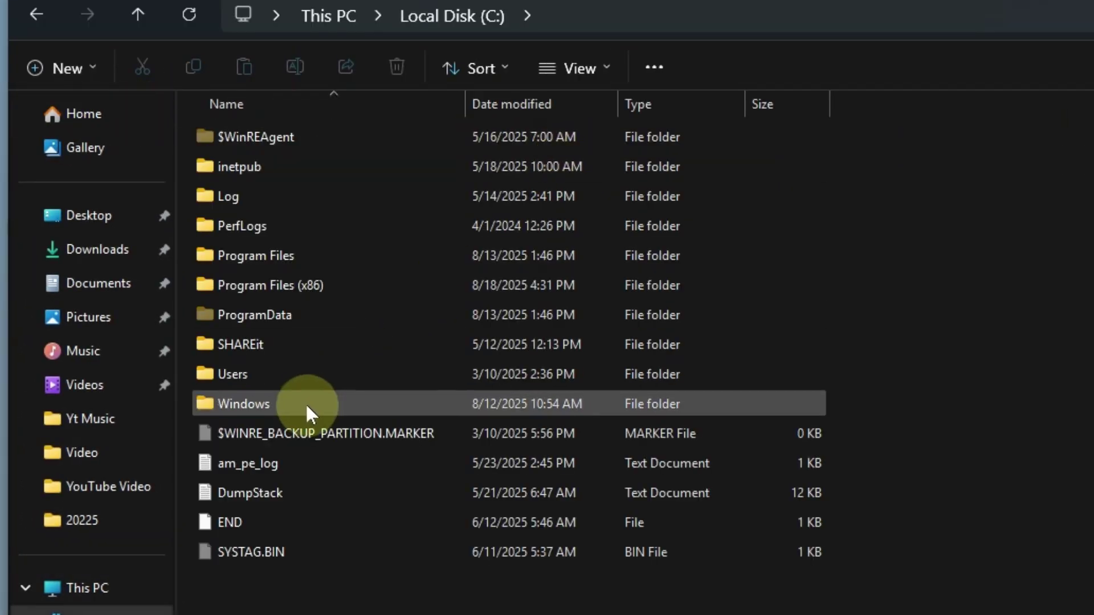
double_click(278, 408)
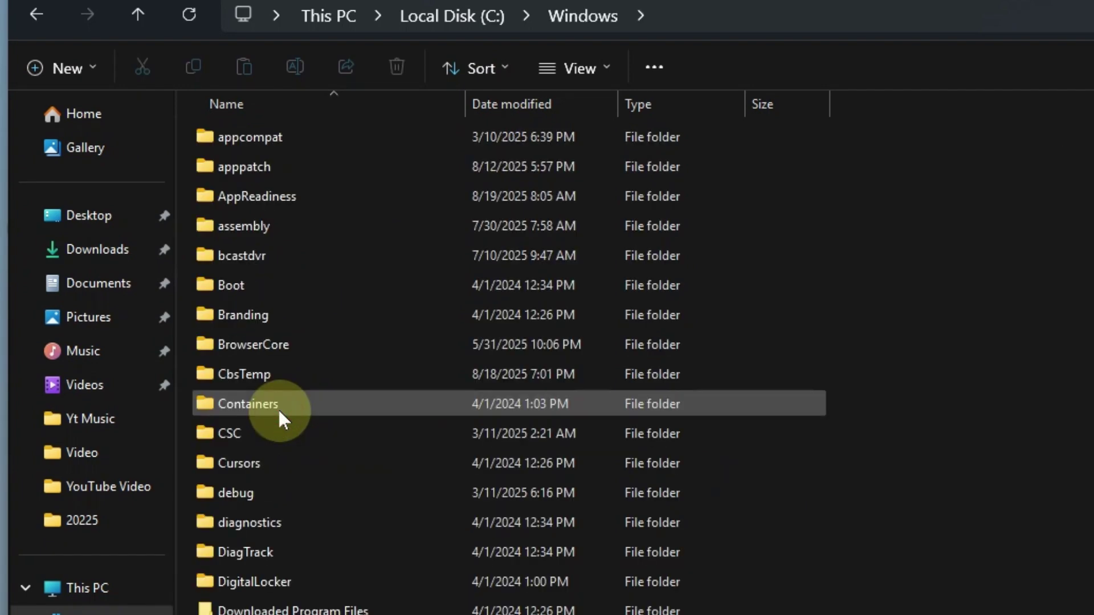
click(278, 407)
key(s)
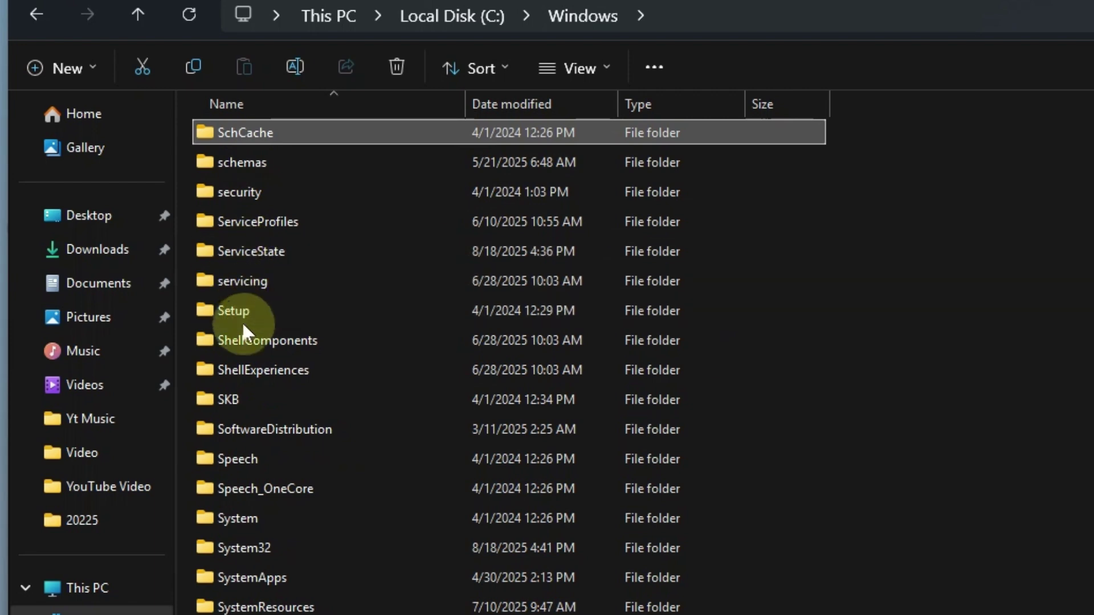
Open the System32 folder and select the d2d1 file
click(242, 547)
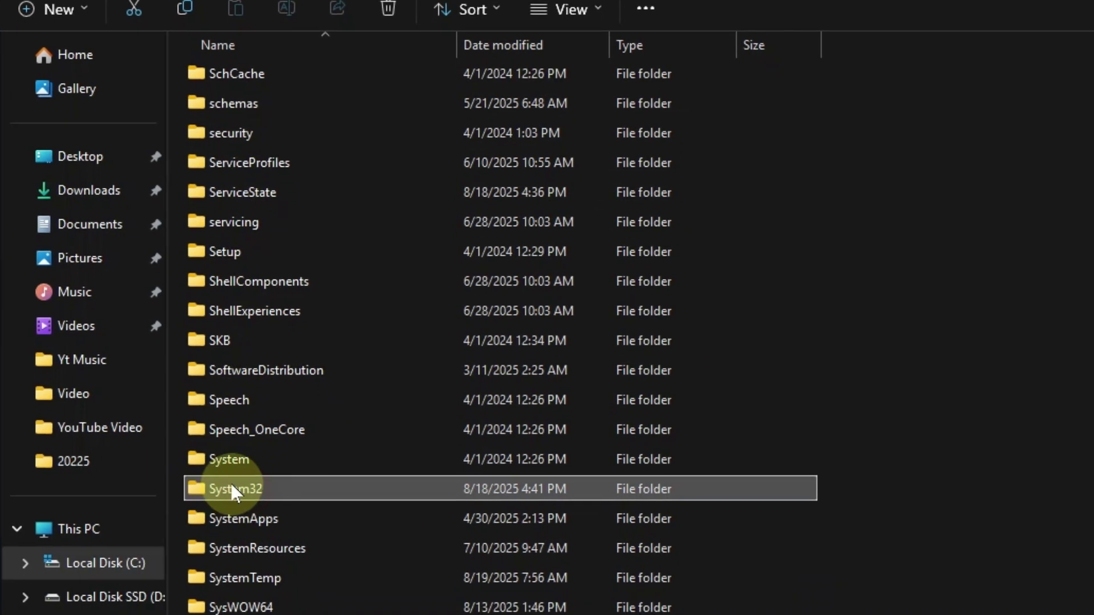
double_click(254, 494)
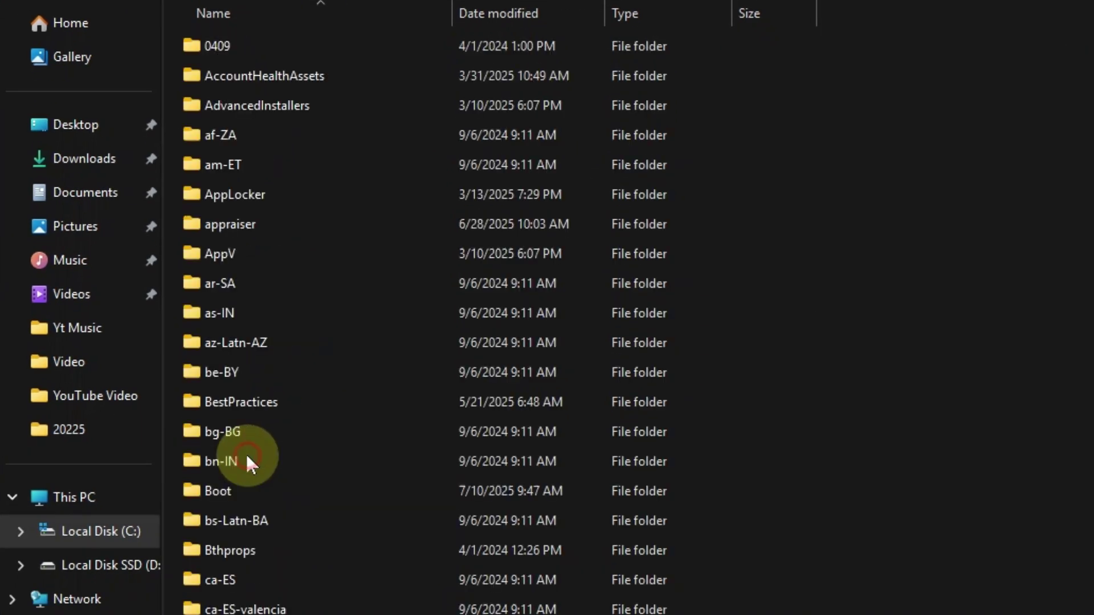
click(271, 411)
key(d)
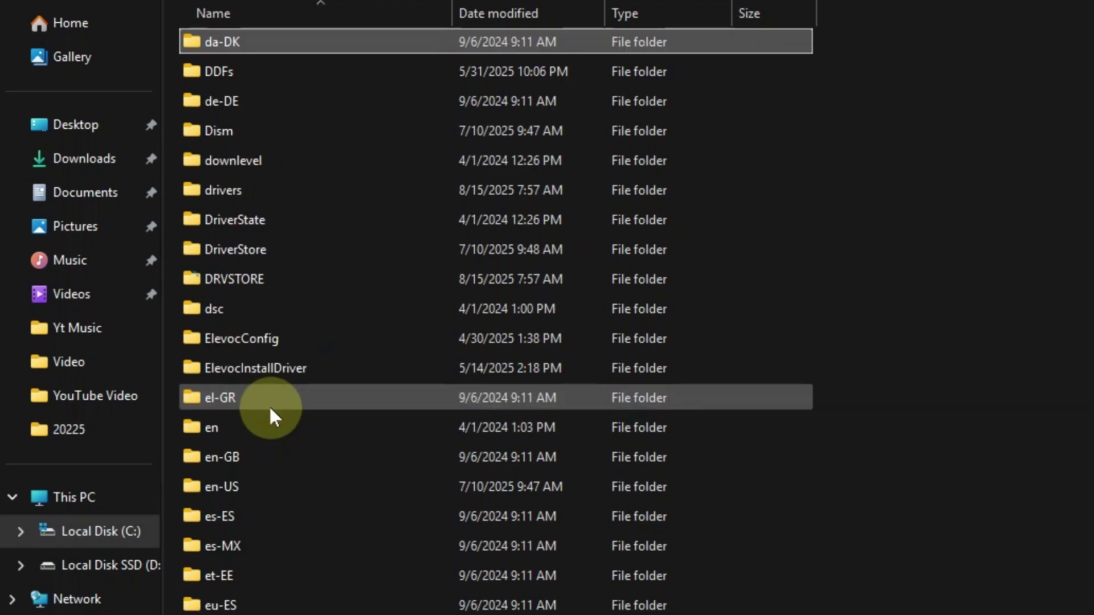
text(d2d1)
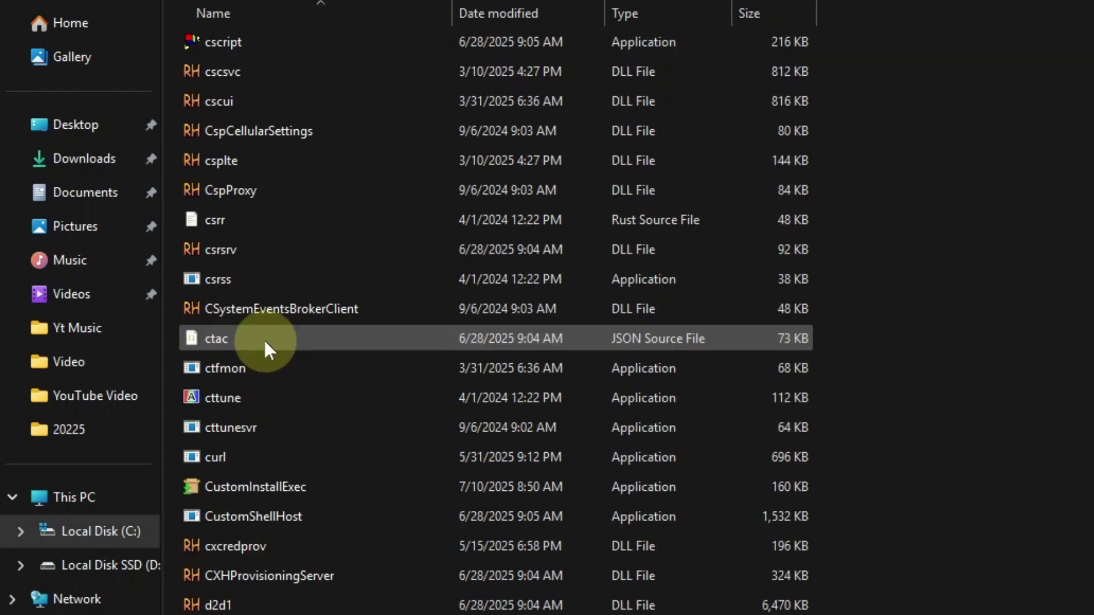
click(186, 489)
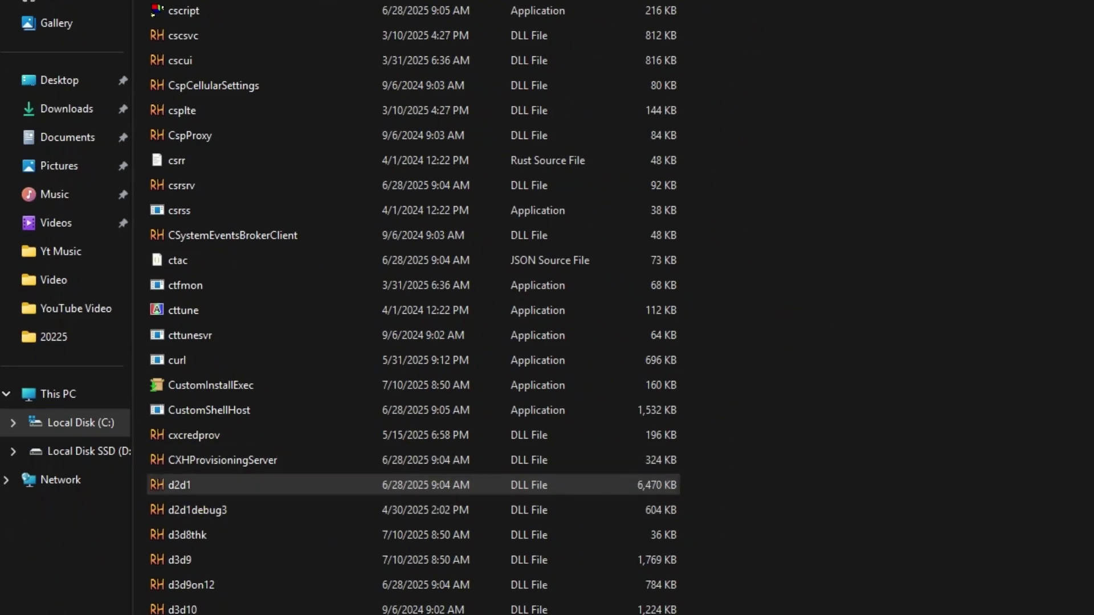
Select the System32 DLL range from d2d1 through D3DX11d_43
click(240, 483)
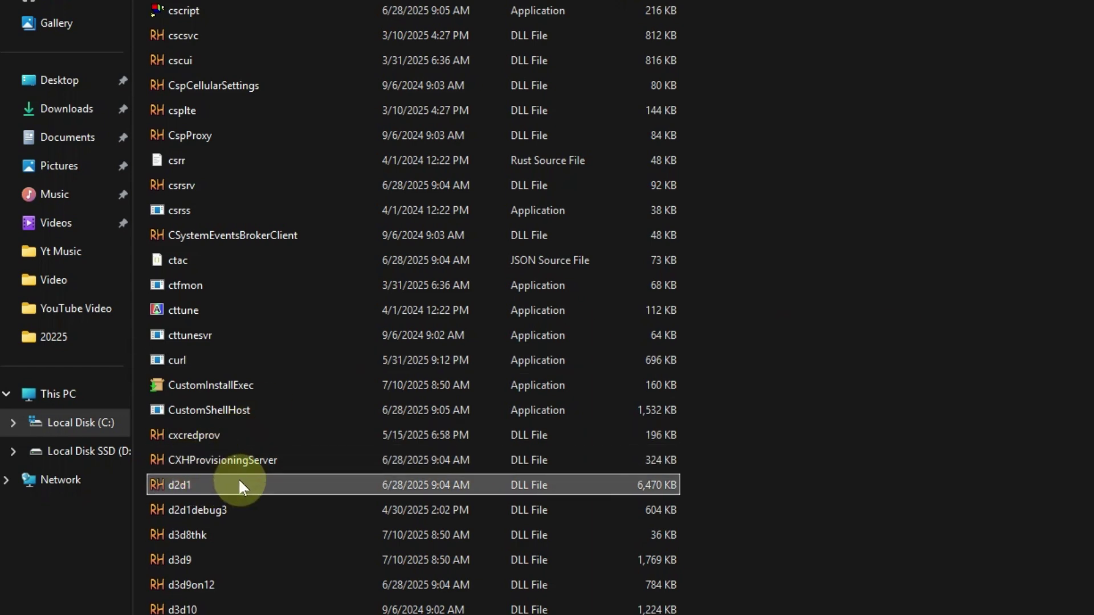
scroll(240, 483, down, 9)
shift+click(238, 478)
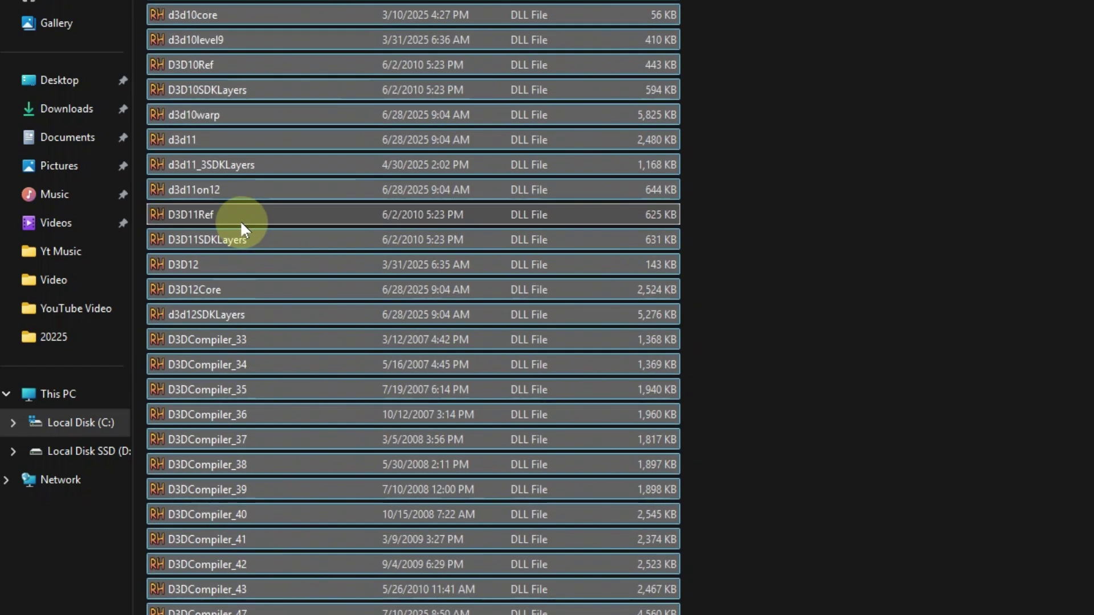
scroll(240, 220, up, 5)
scroll(241, 220, up, 1)
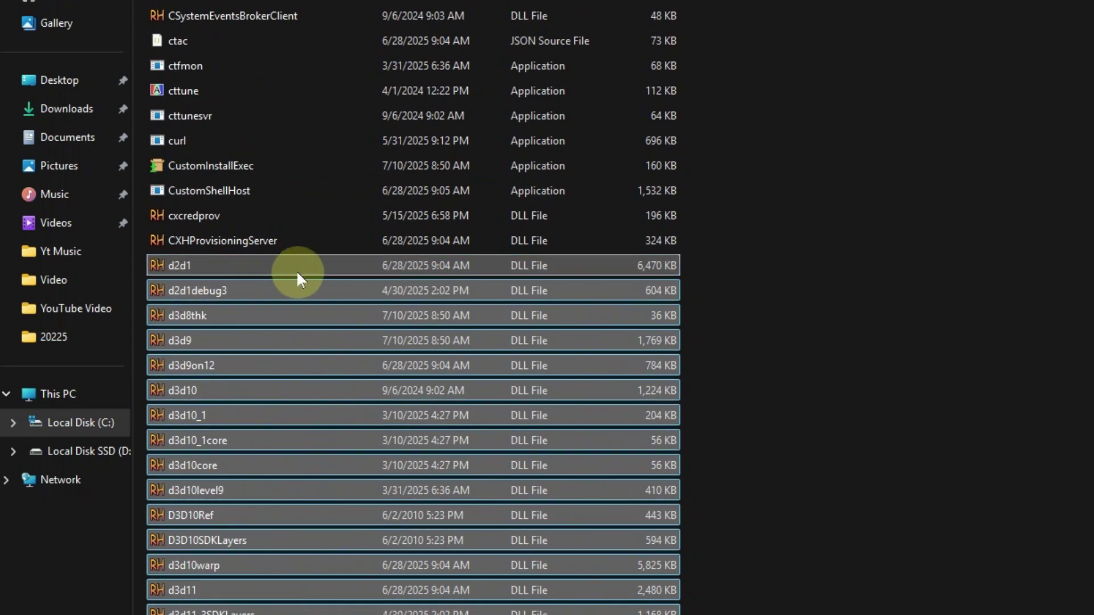
scroll(297, 270, down, 5)
scroll(293, 271, down, 12)
shift+click(186, 397)
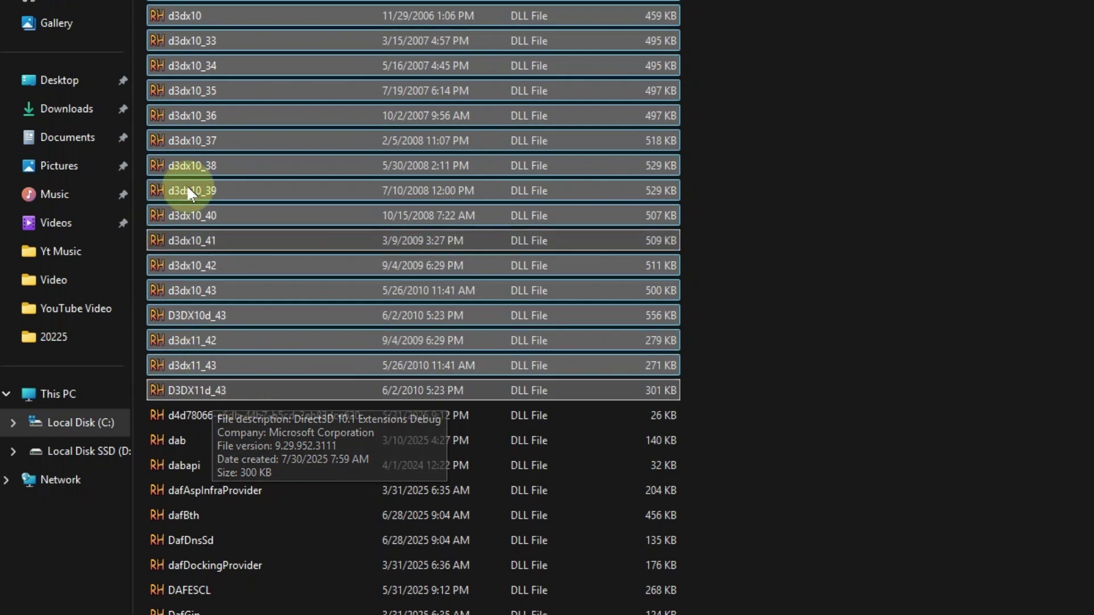
Delete the selected DLLs with administrator permission for all, skipping the protected d2d1
right_click(249, 149)
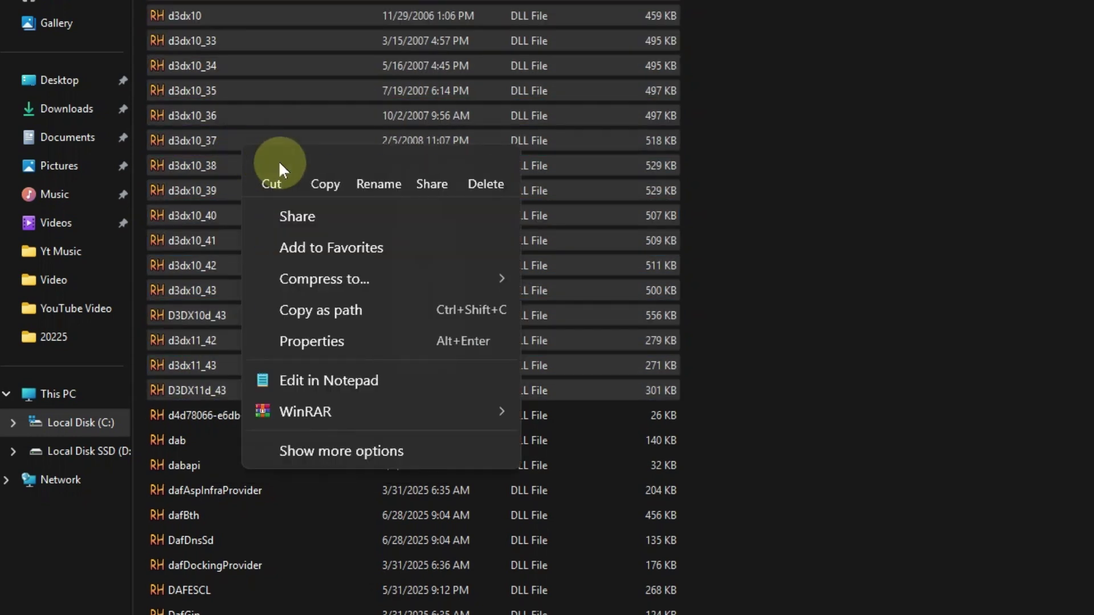
click(472, 175)
click(907, 340)
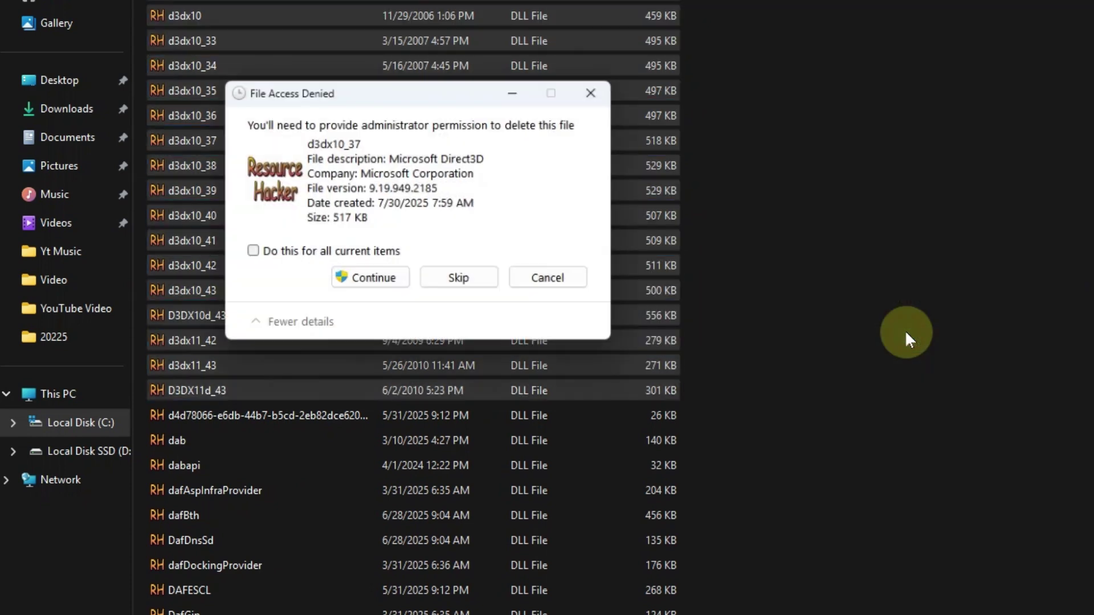
click(262, 249)
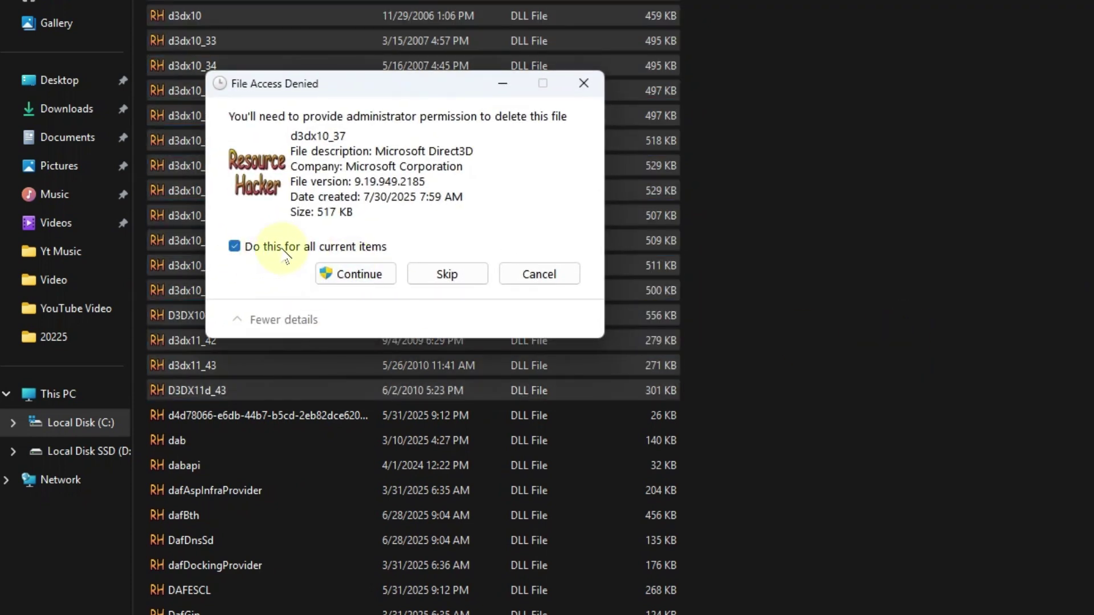
click(364, 271)
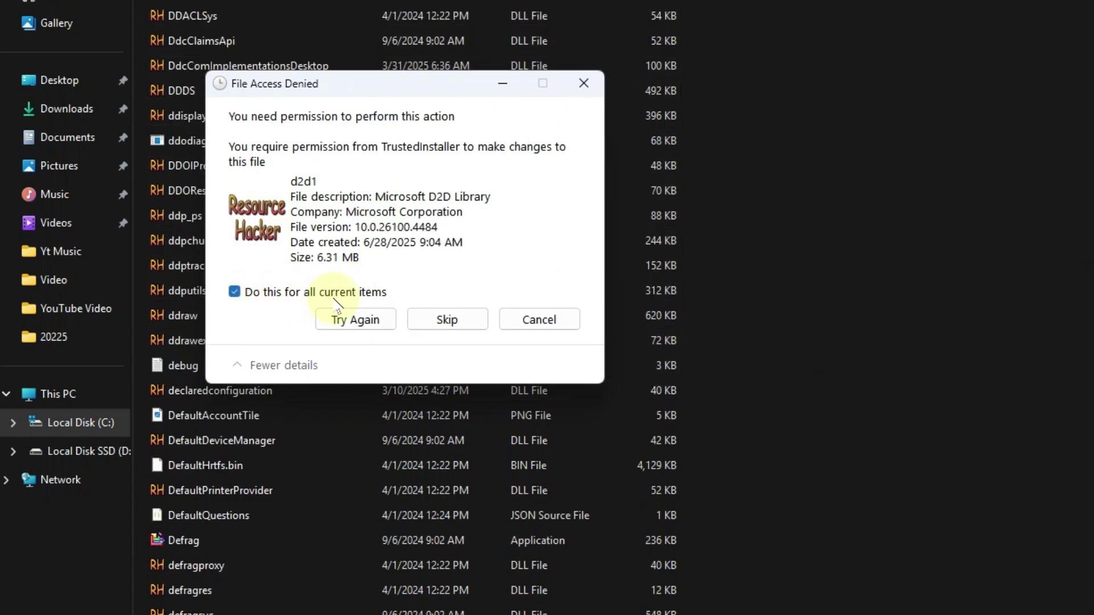
click(448, 319)
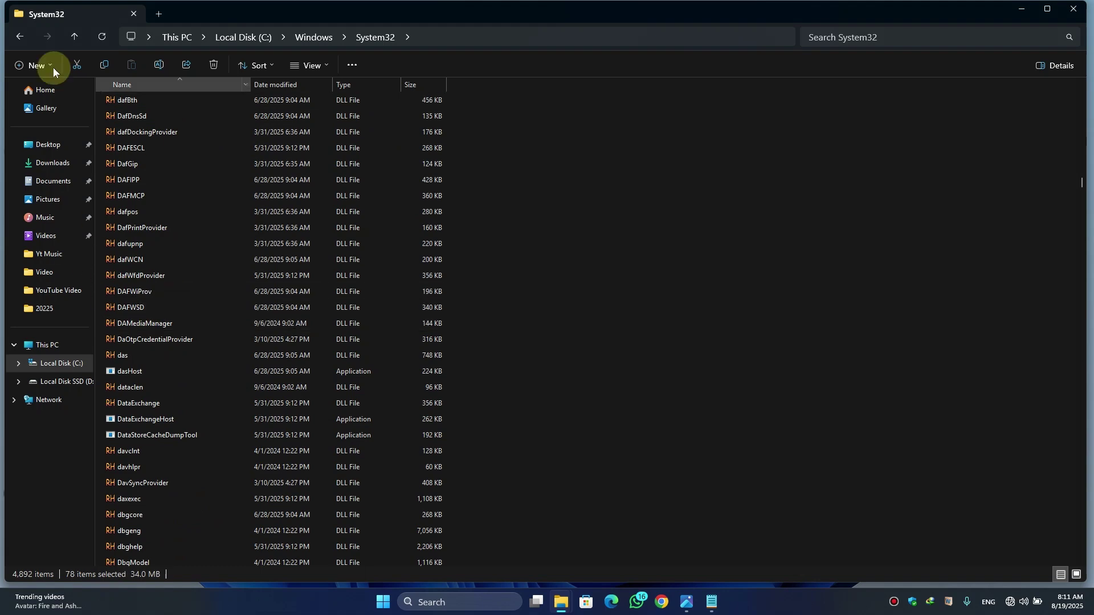
Go back to the Windows folder and open SysWOW64
click(22, 43)
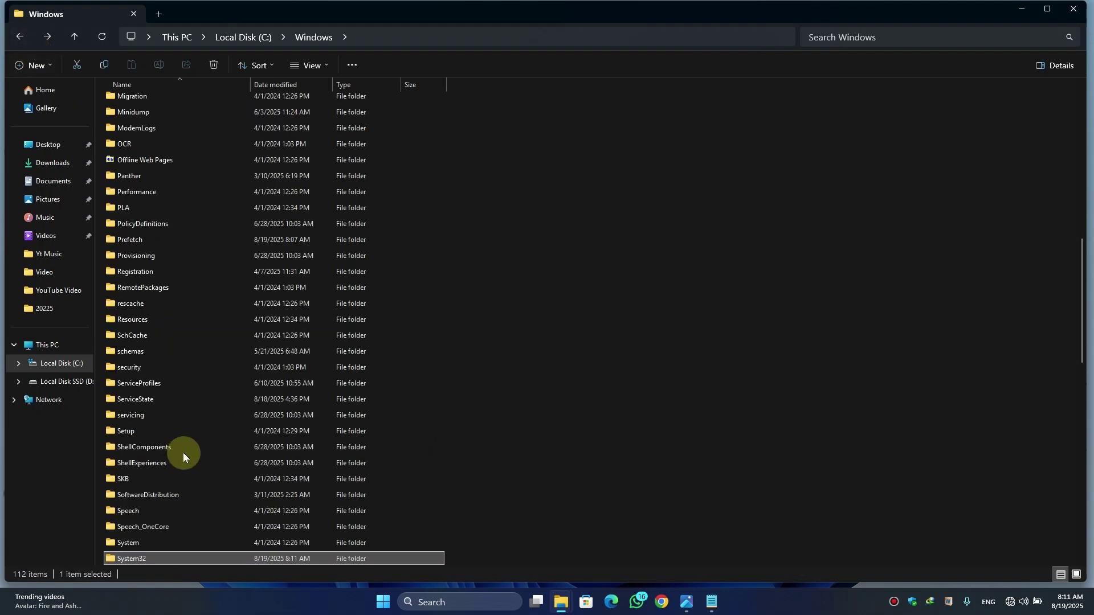
scroll(185, 451, down, 2)
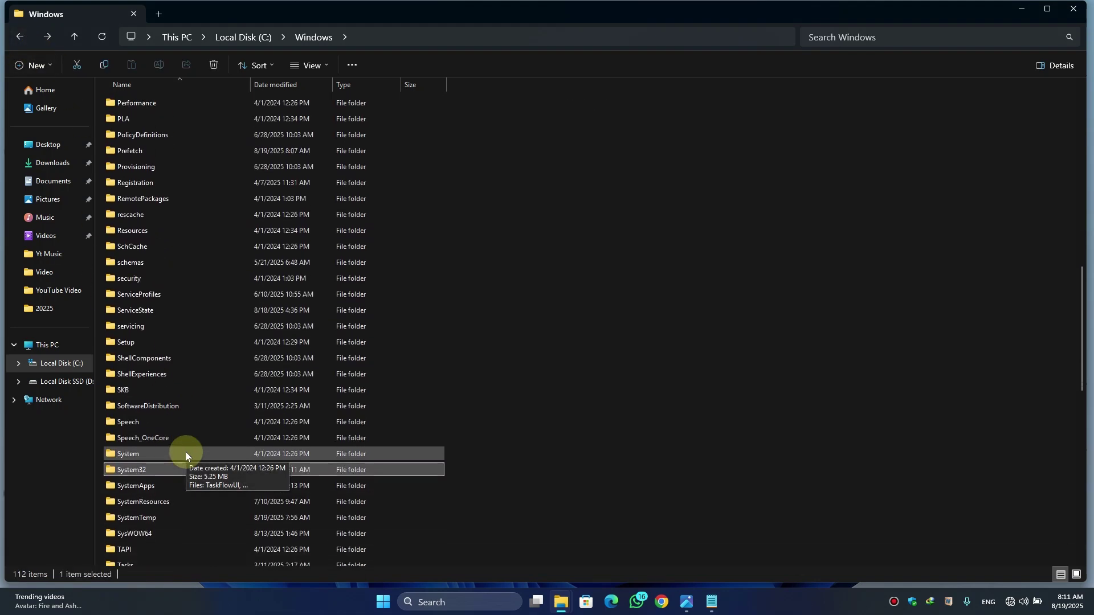
scroll(186, 451, down, 2)
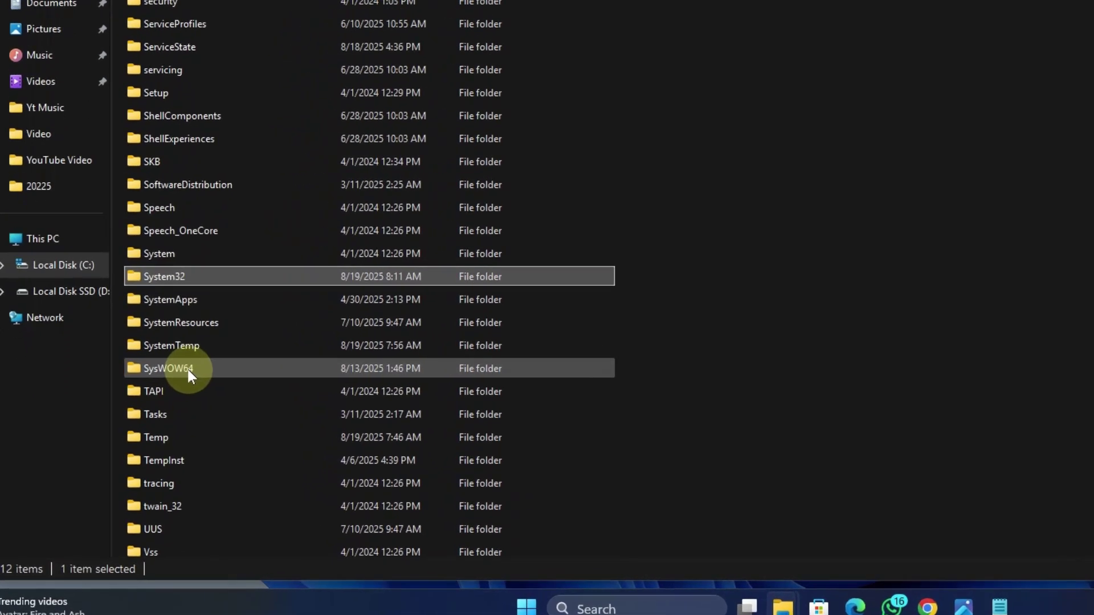
click(187, 370)
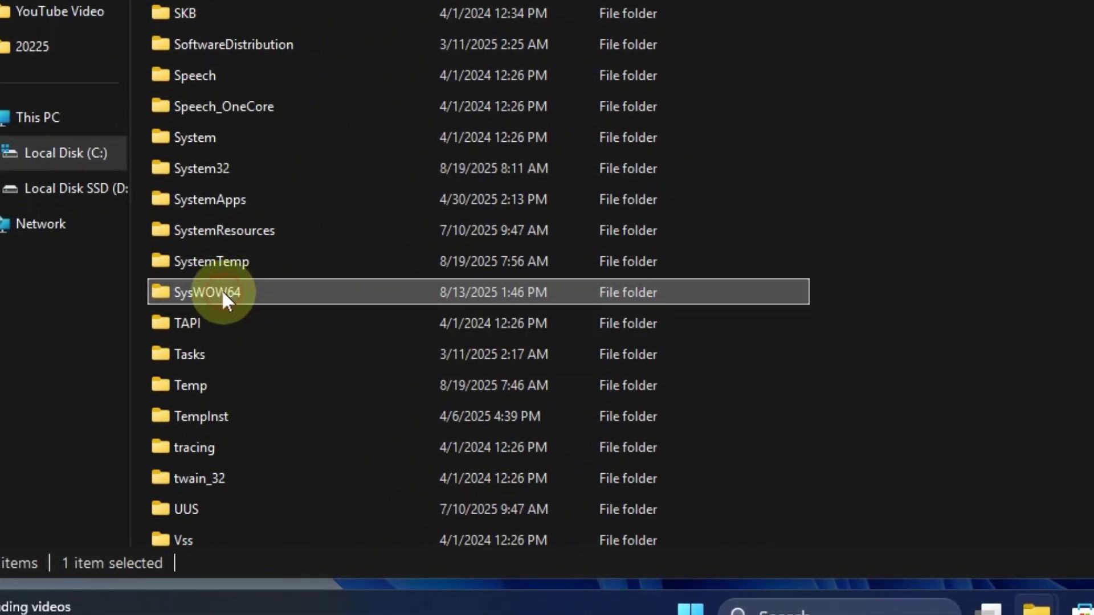
double_click(256, 289)
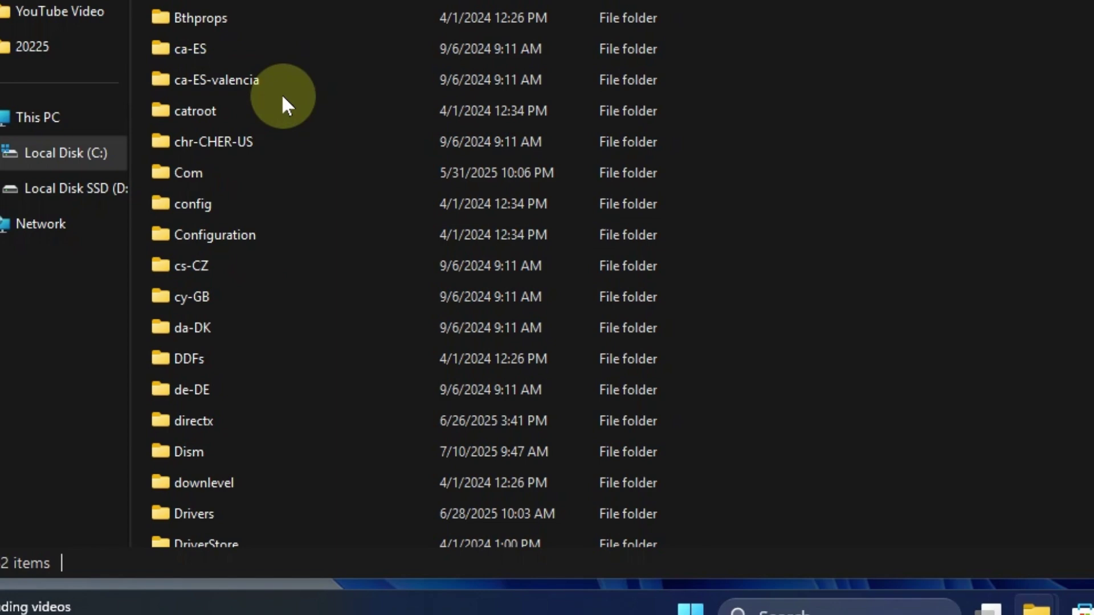
Select d2d1 in SysWOW64 and scroll down toward D3DX11d_43
key(d)
key(d)
key(d)
key(d)
key(d)
key(d)
key(d)
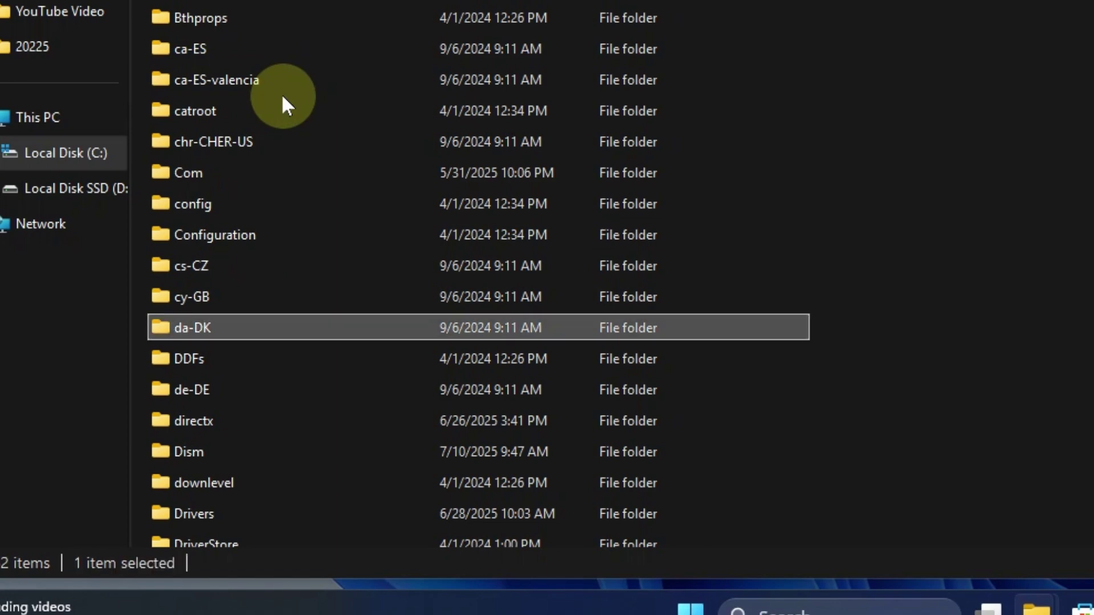
key(g)
key(d)
key(d)
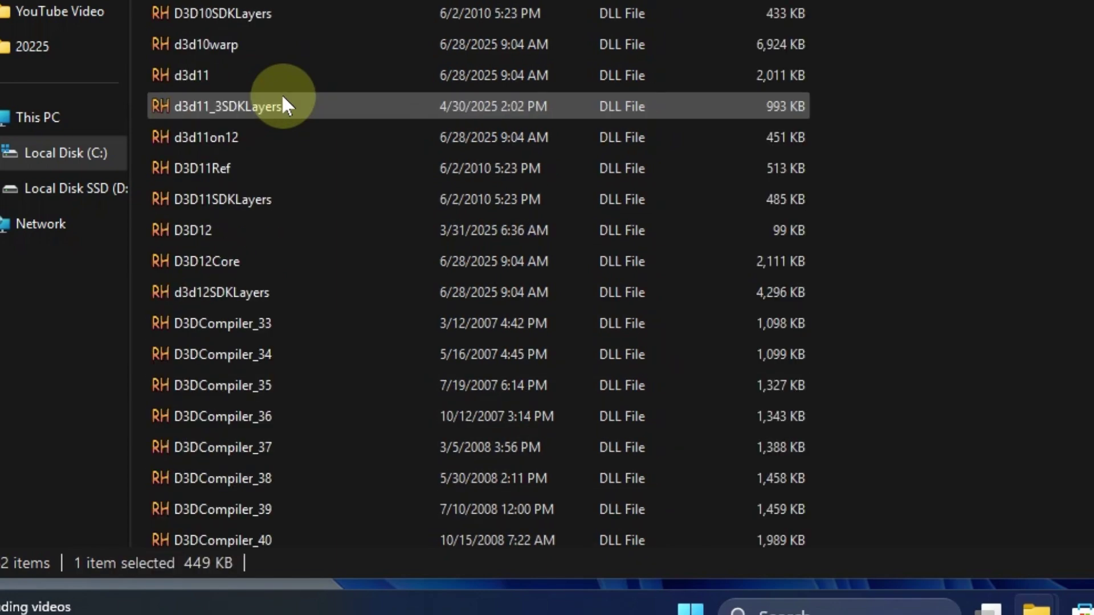
click(147, 38)
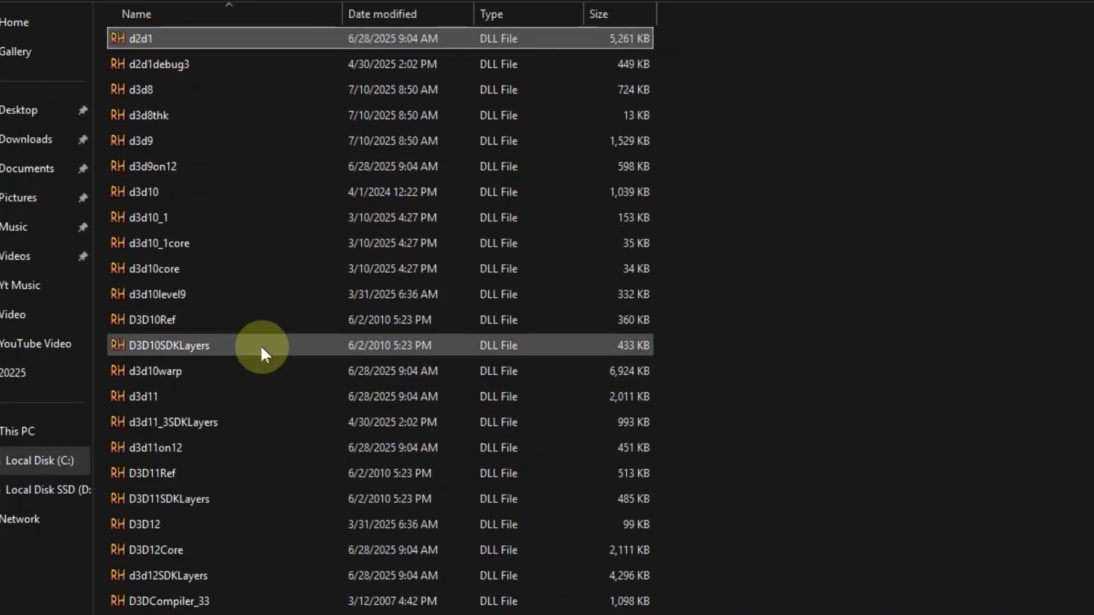
scroll(260, 348, down, 7)
scroll(262, 348, down, 9)
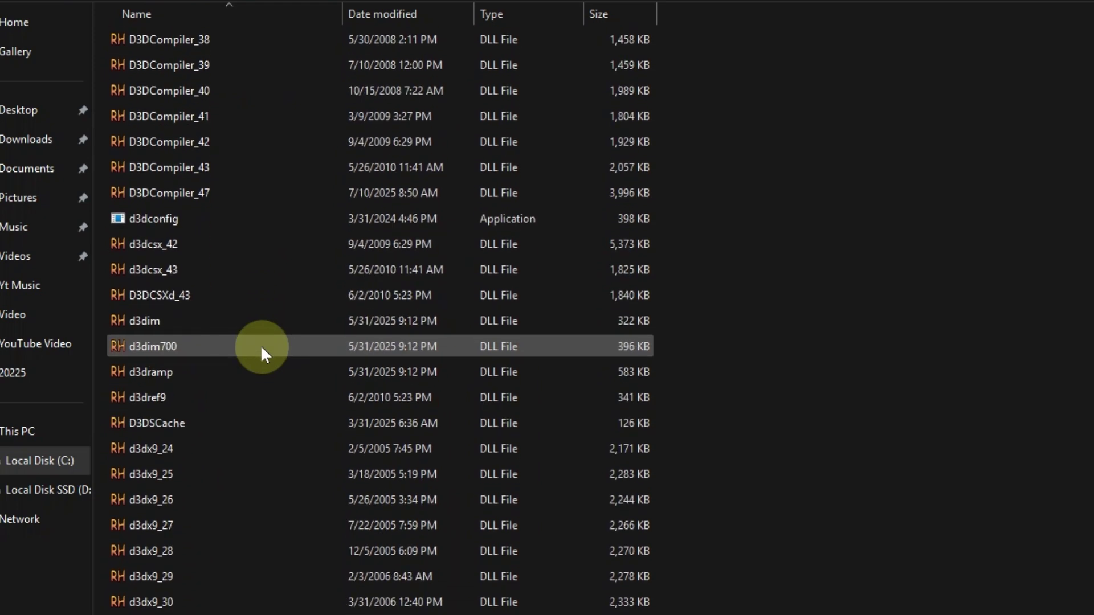
scroll(228, 462, down, 5)
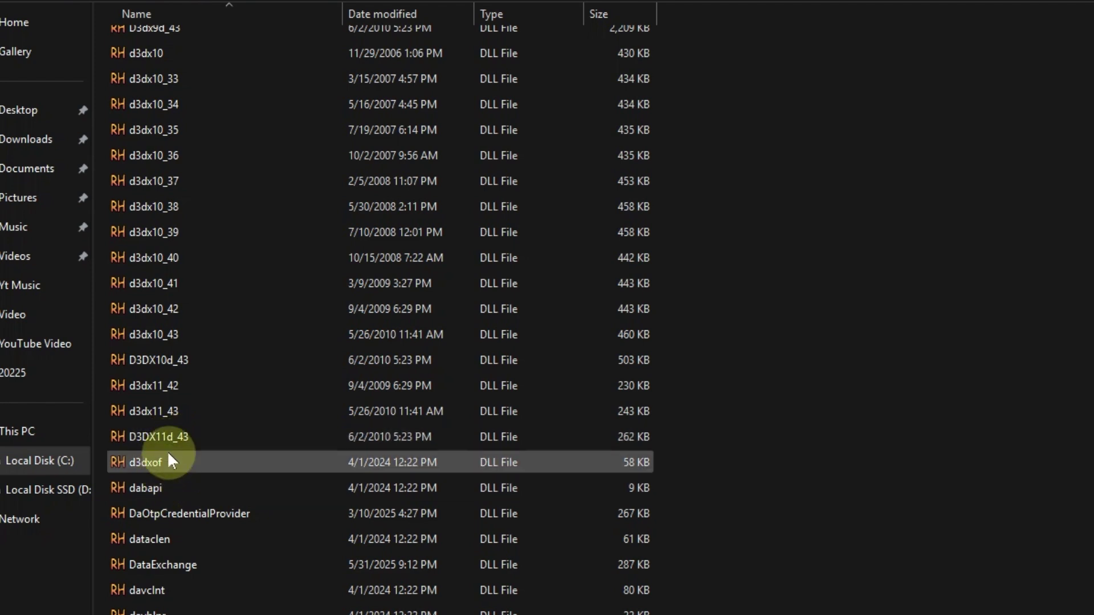
mouse_move(186, 442)
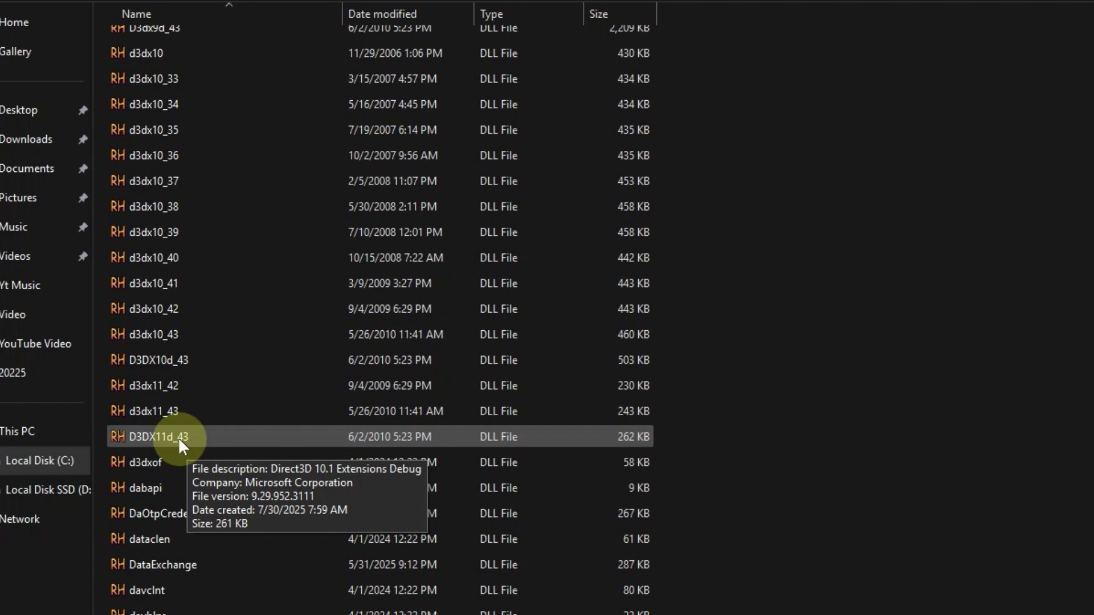
Extend the SysWOW64 selection from d2d1 down to D3DX11d_43
shift+click(168, 435)
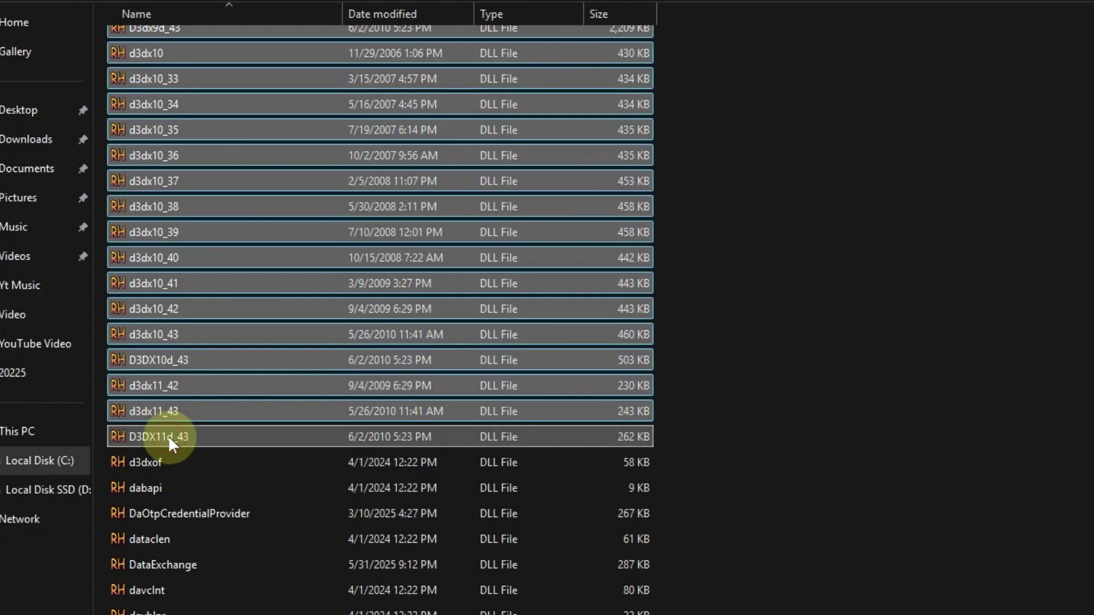
scroll(256, 176, up, 2)
scroll(255, 176, up, 18)
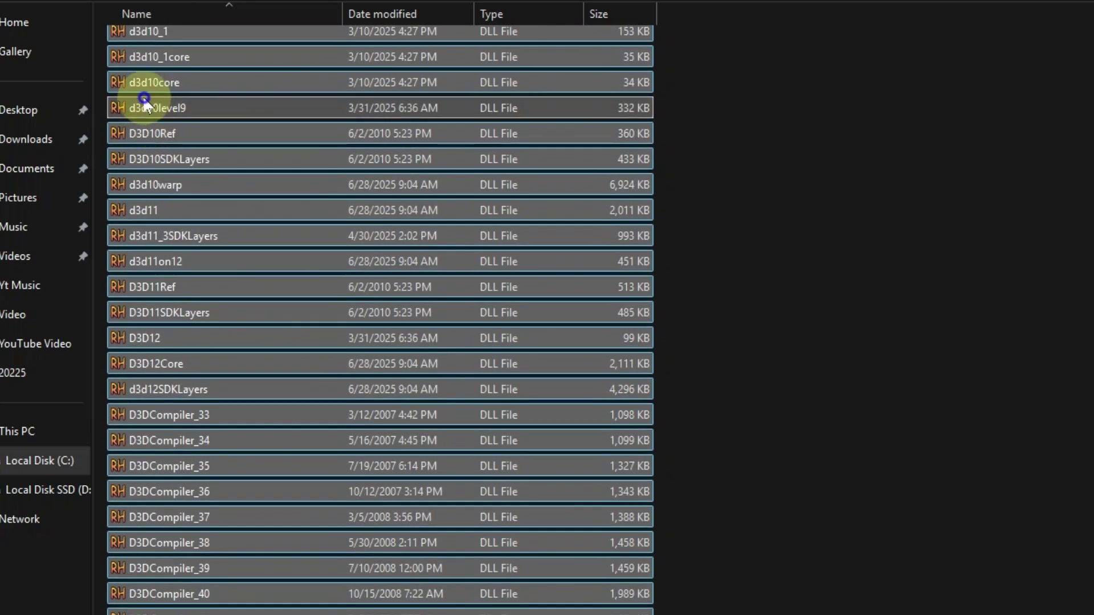
Recycle the selected DLLs, granting permission for all and skipping protected files, then close Explorer
right_click(254, 120)
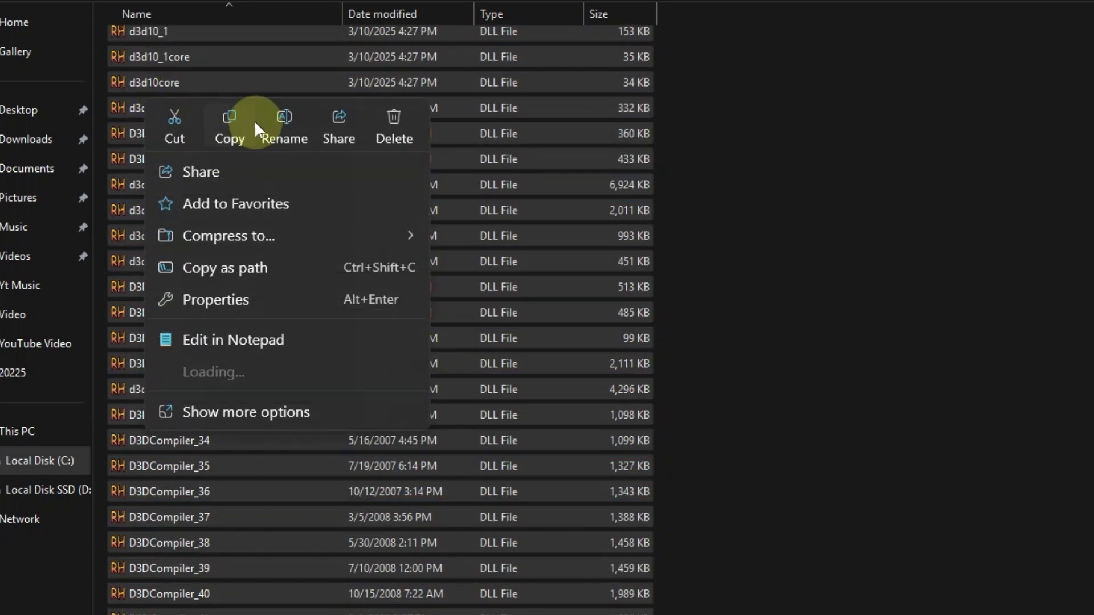
click(385, 128)
click(894, 377)
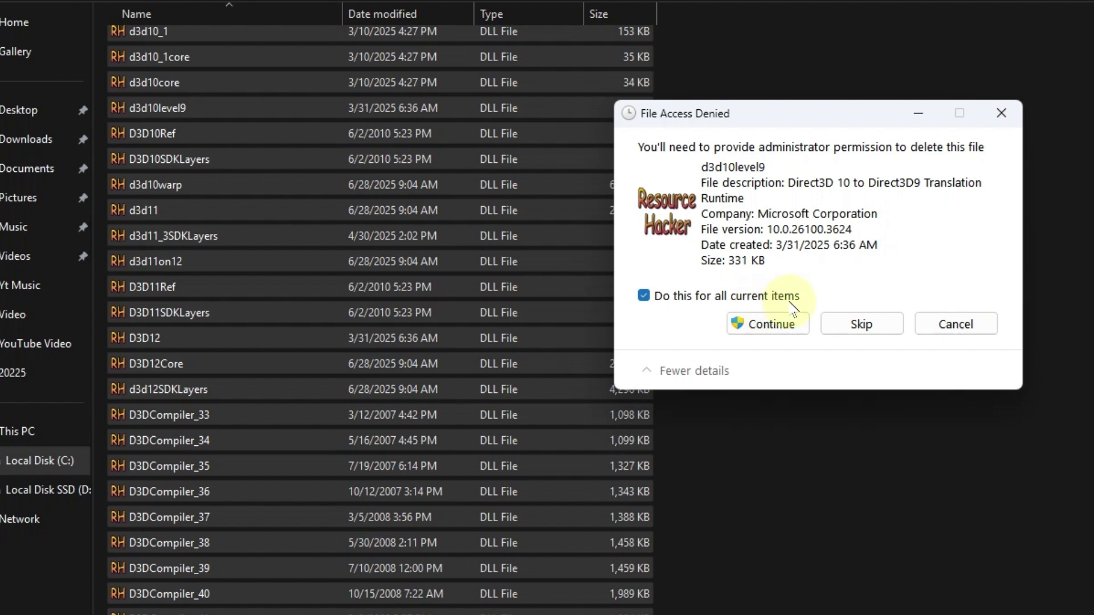
click(769, 323)
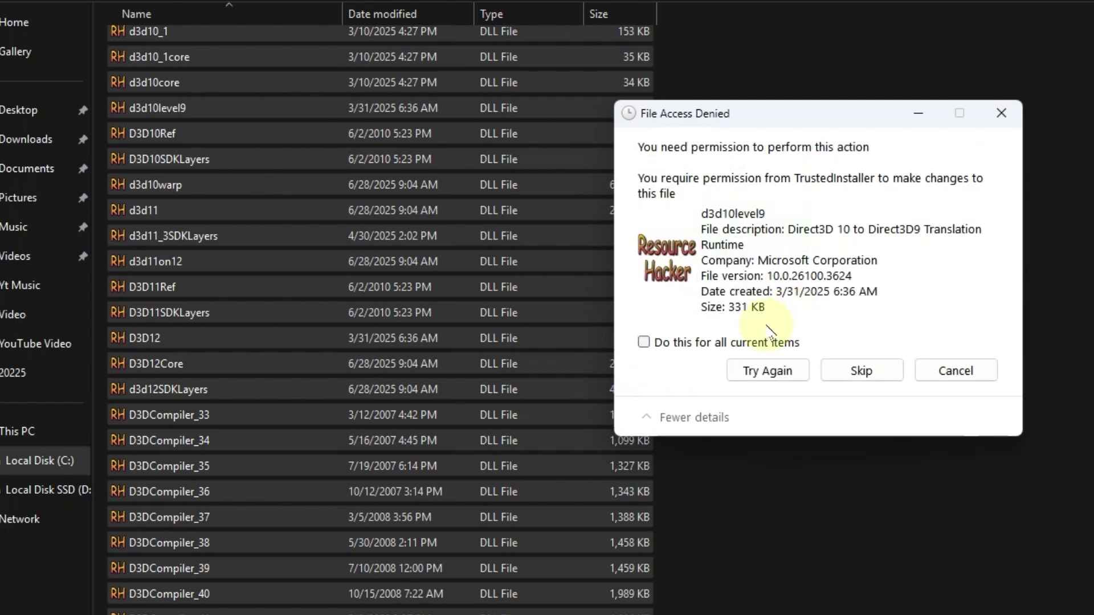
click(862, 372)
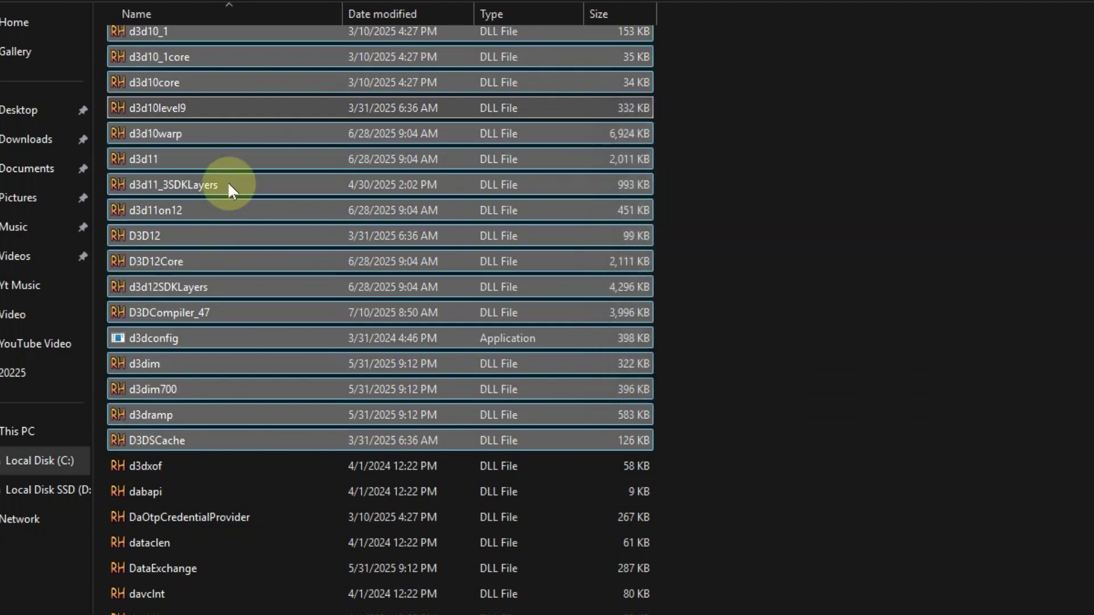
scroll(207, 196, up, 6)
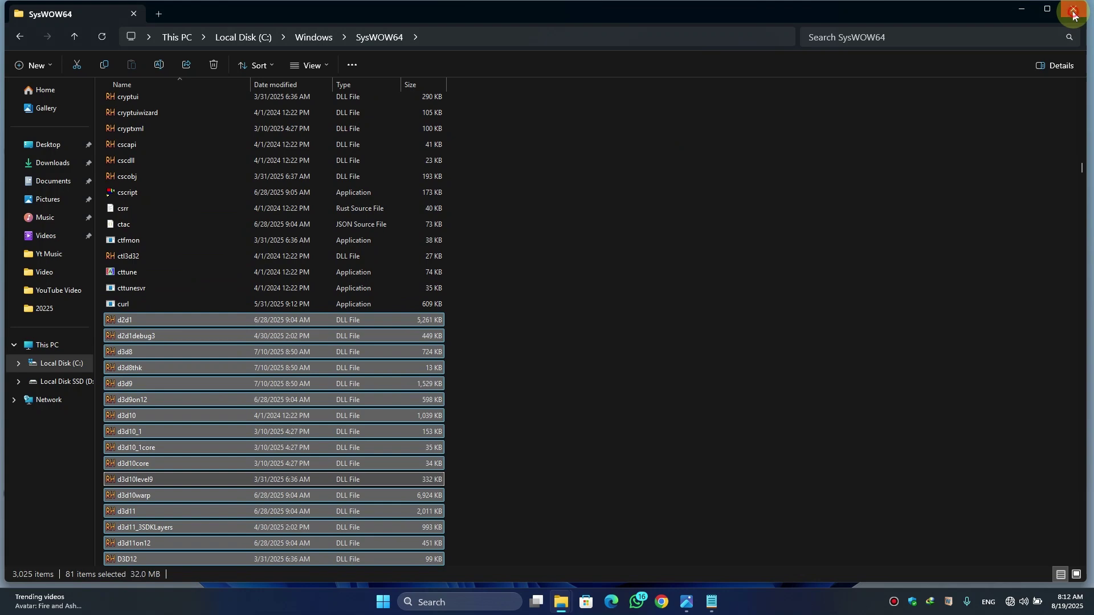
click(1073, 13)
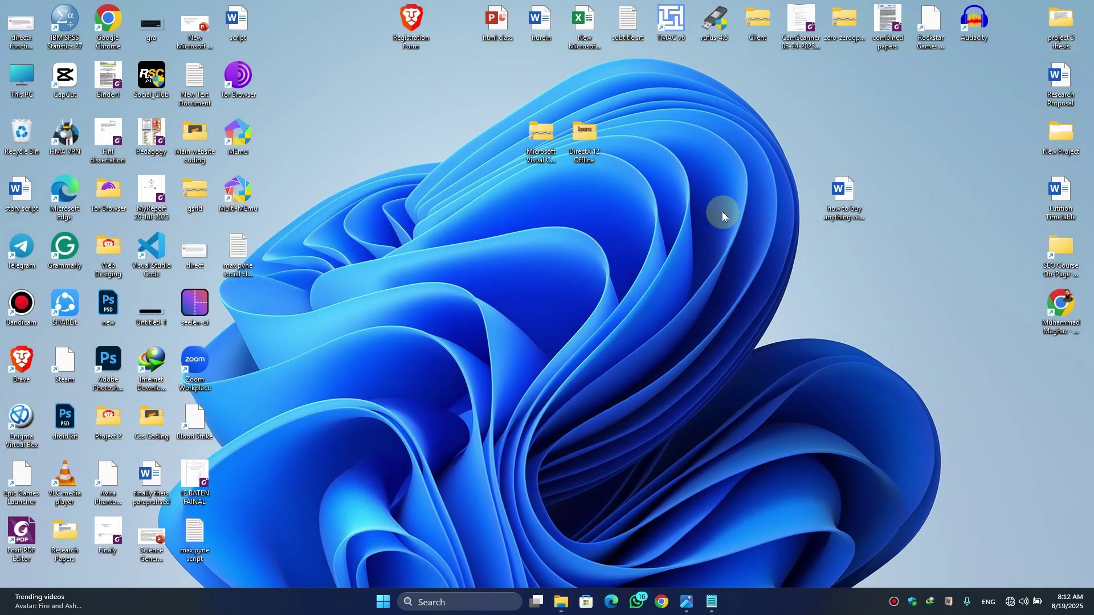
Open the desktop DirectX offline folder and locate DXSETUP among its 157 items
double_click(586, 140)
scroll(171, 340, down, 10)
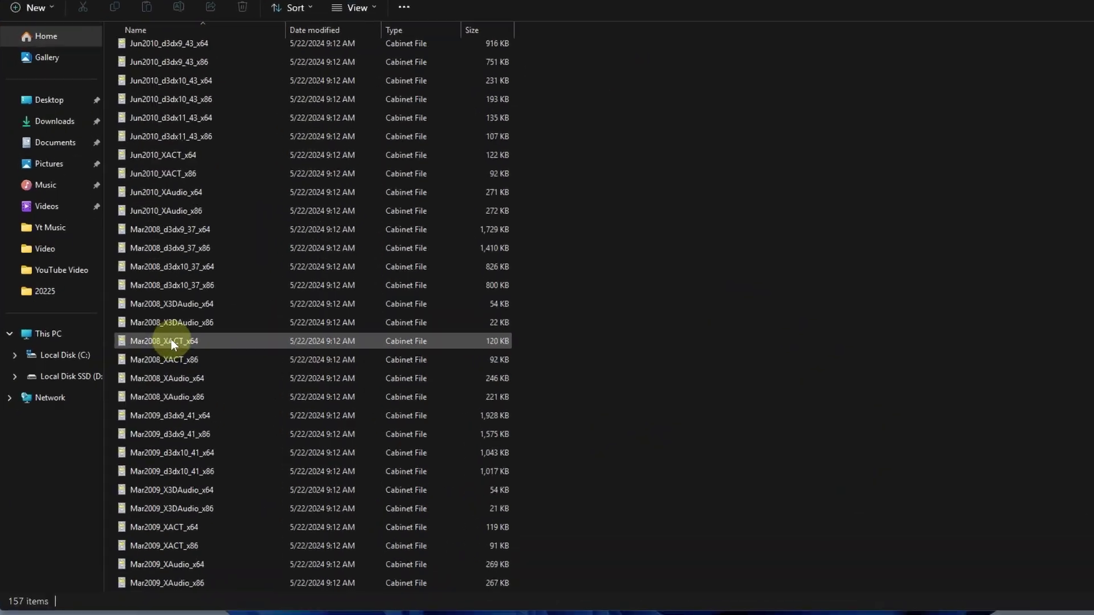
scroll(171, 339, down, 10)
scroll(173, 345, up, 20)
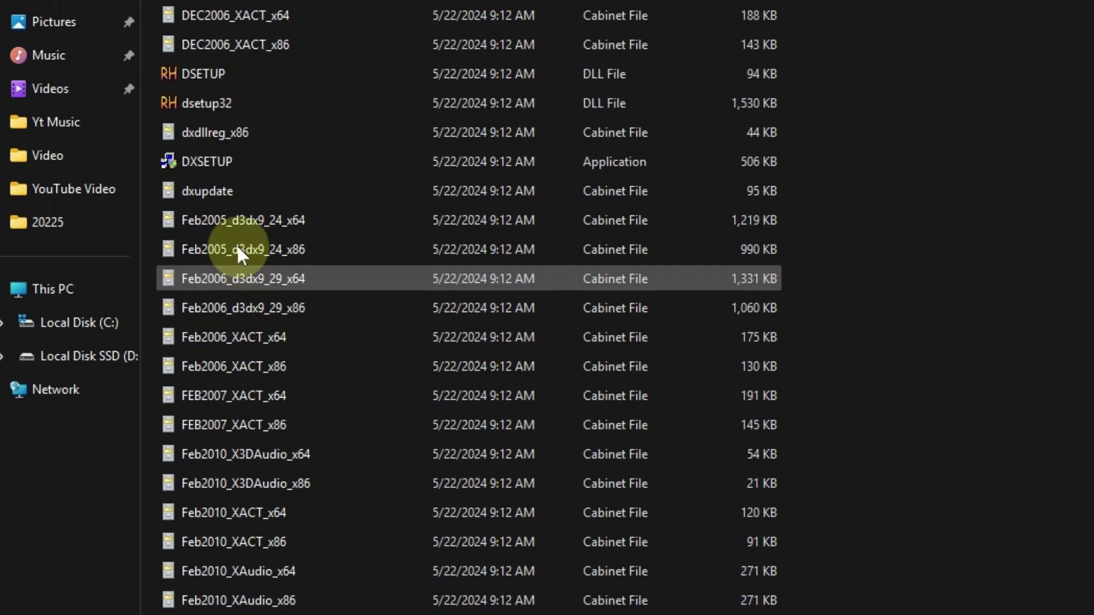
Run DXSETUP as administrator, accept the license, and install the DirectX runtime to completion
double_click(197, 160)
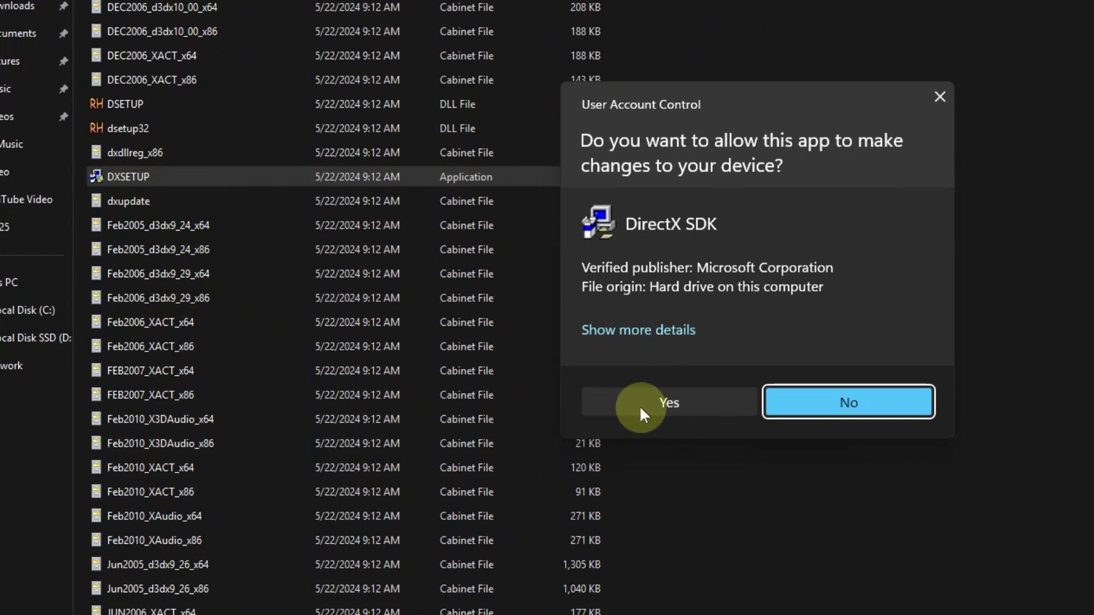
click(715, 410)
click(285, 189)
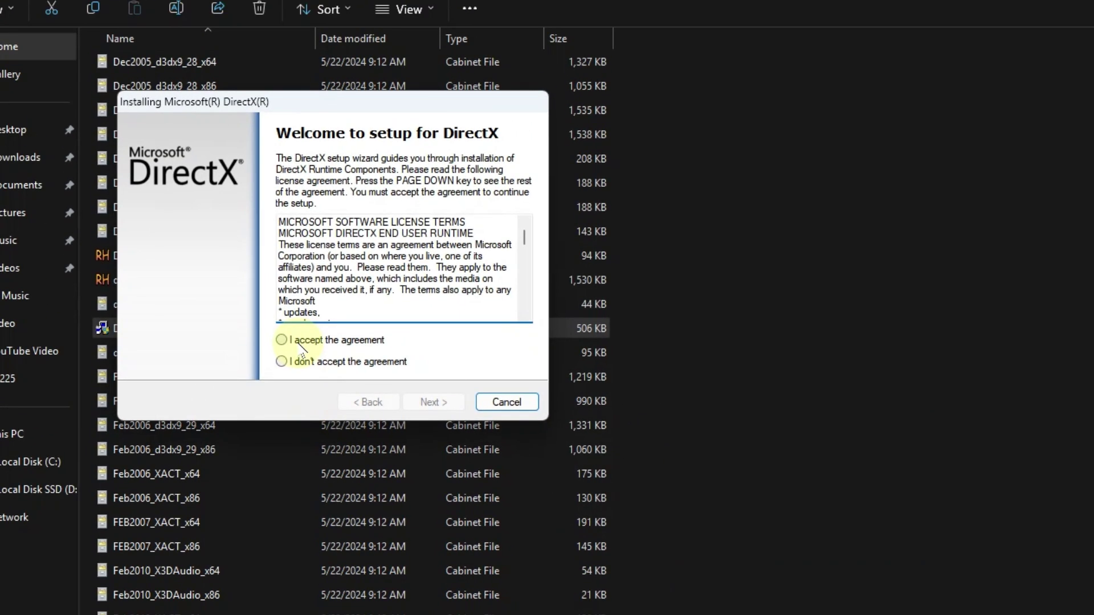
click(448, 404)
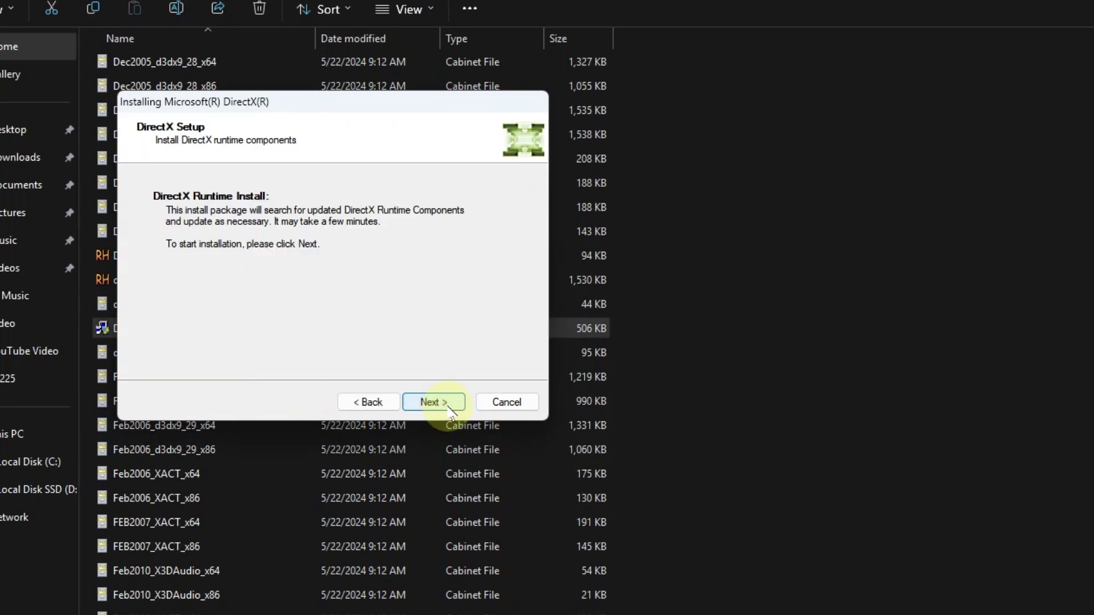
click(434, 402)
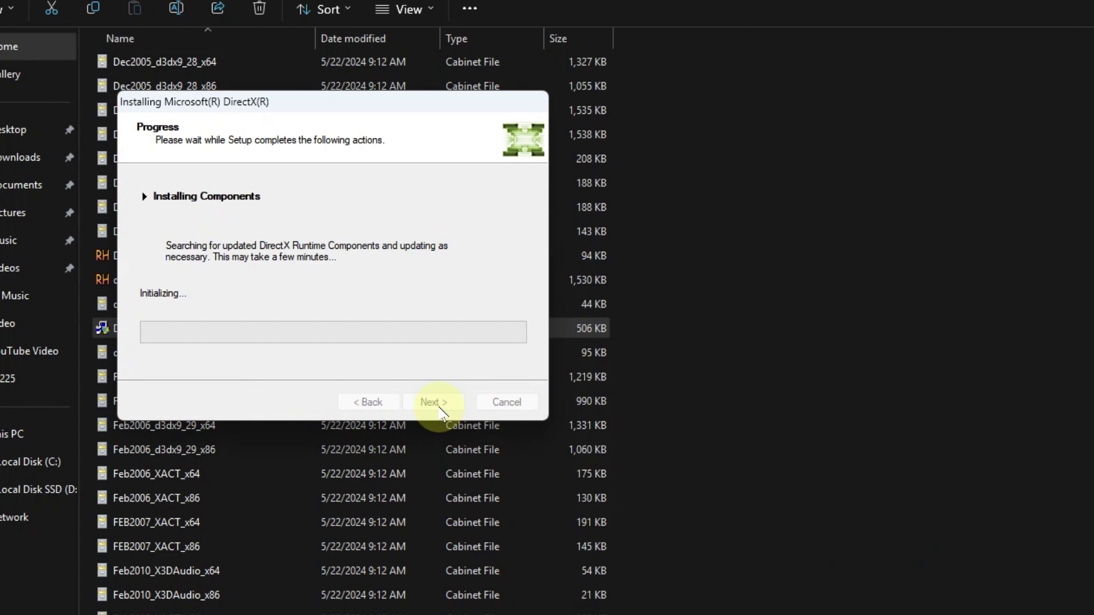
drag(376, 101, 928, 95)
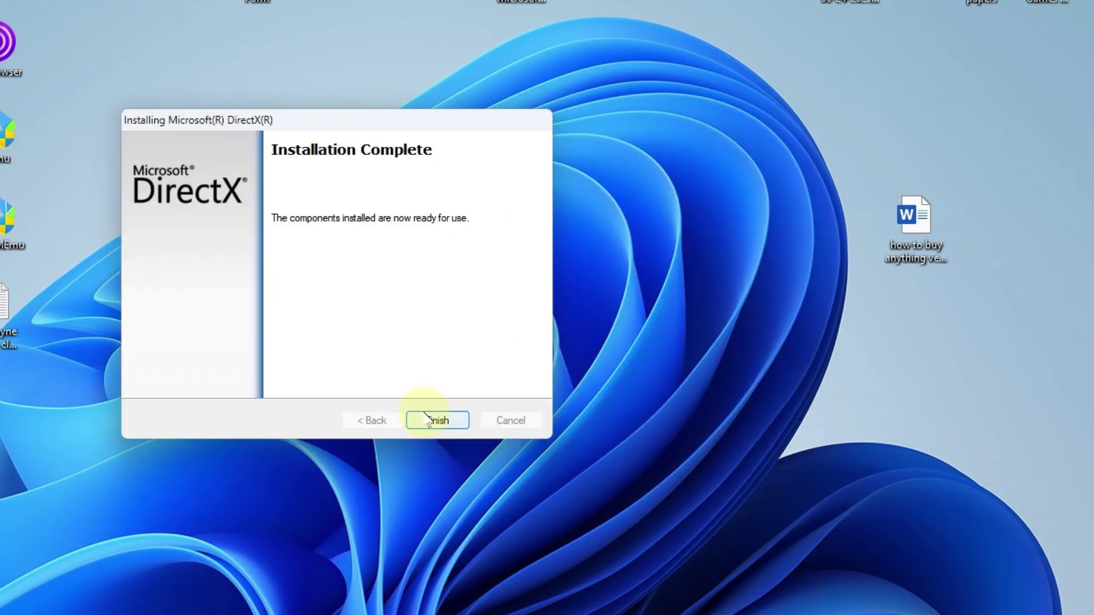
click(437, 421)
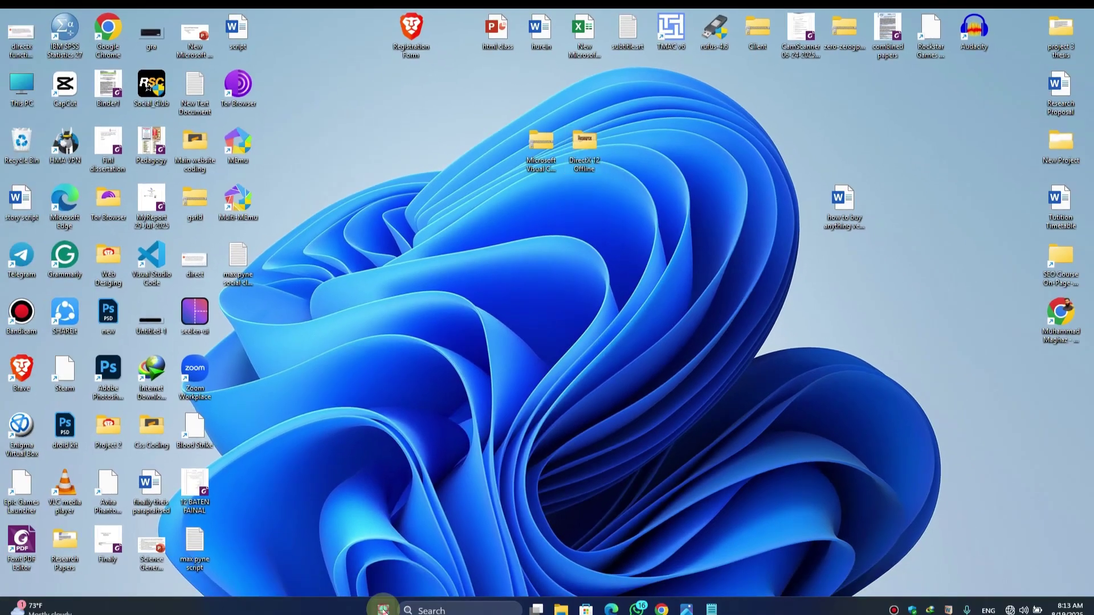
Restart the computer from the Start menu power options
click(379, 610)
click(689, 571)
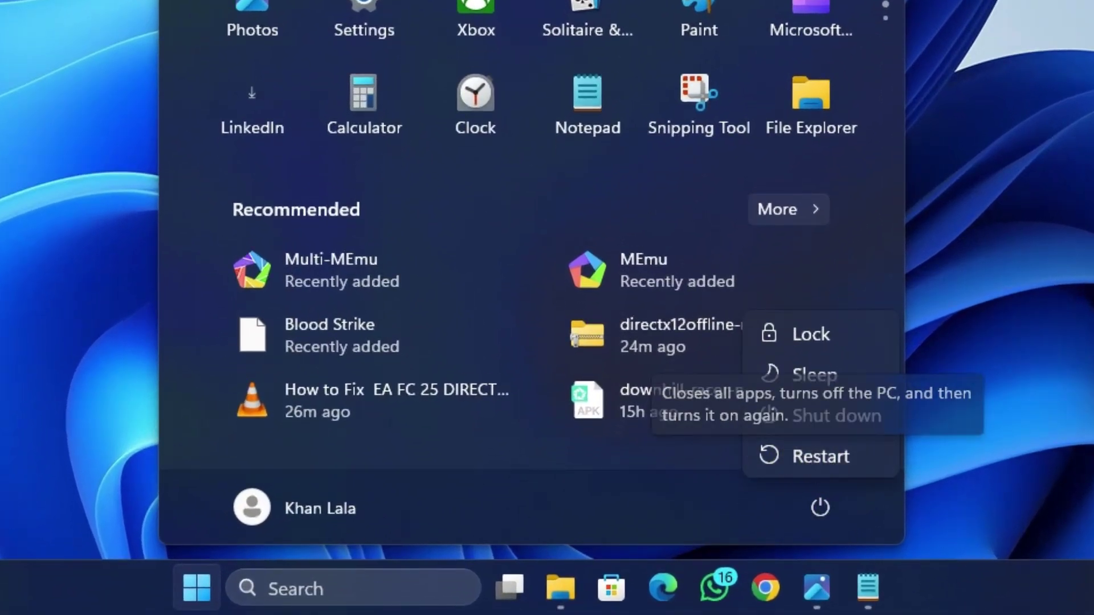
click(815, 456)
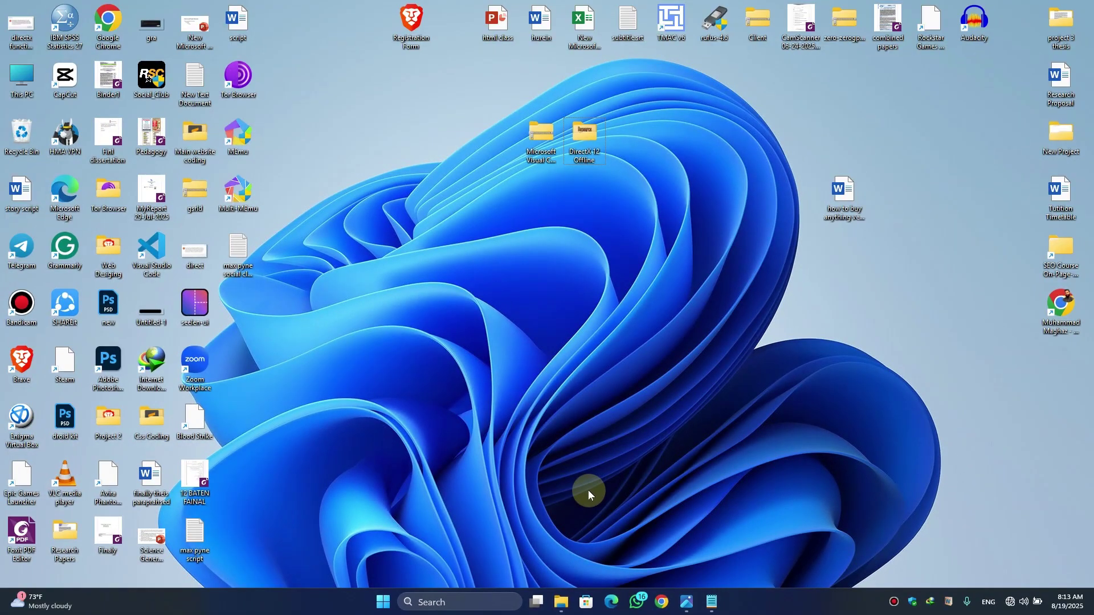
Launch Control Panel with the 'control' Run command
key(super+r)
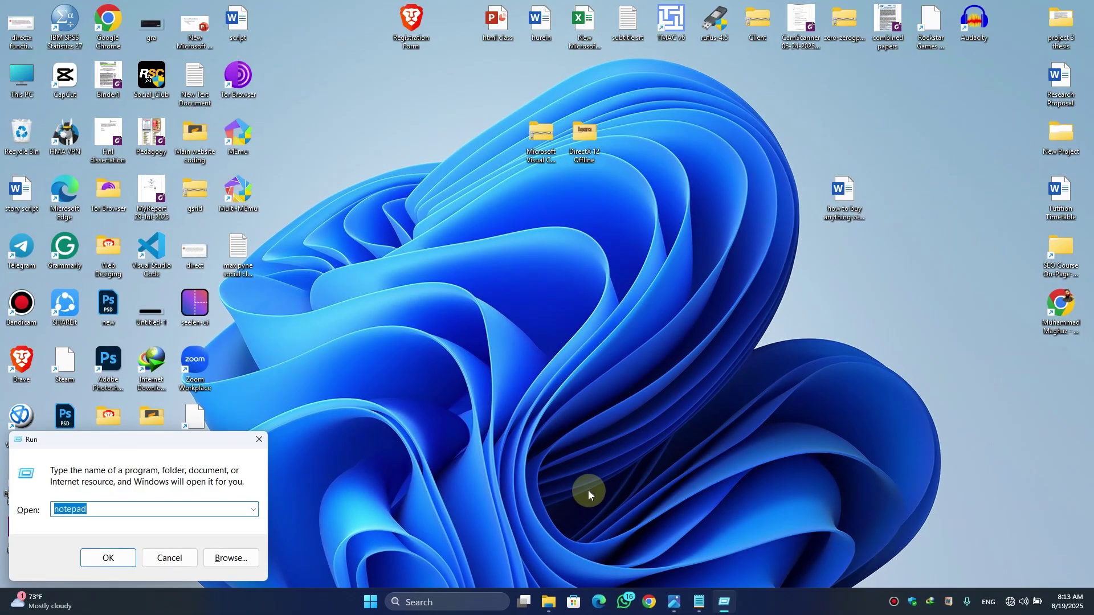
text(c)
text(ont)
text(rol)
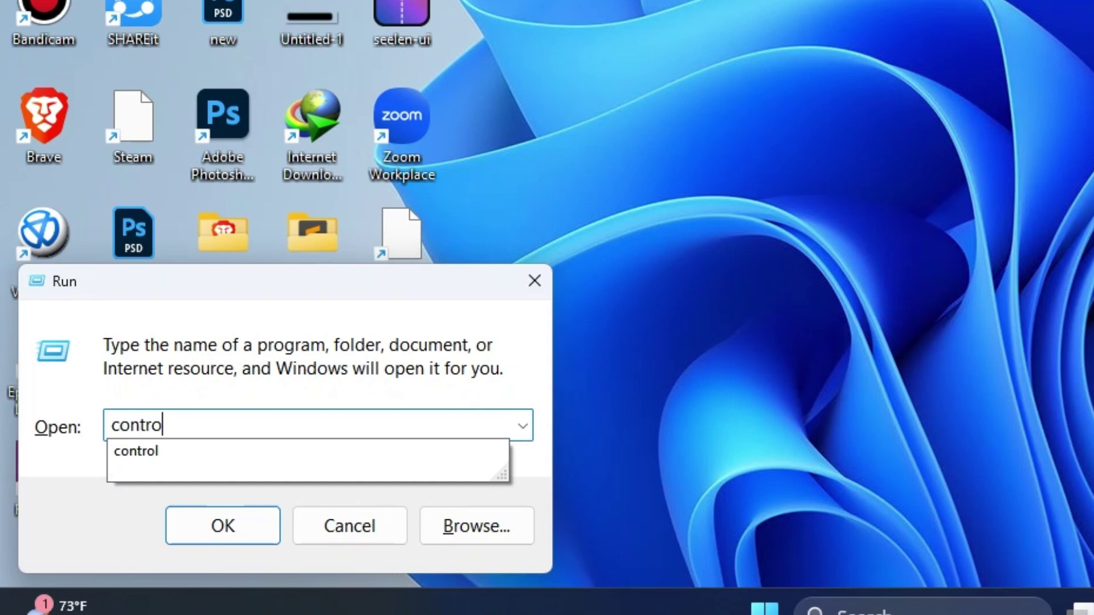
key(Return)
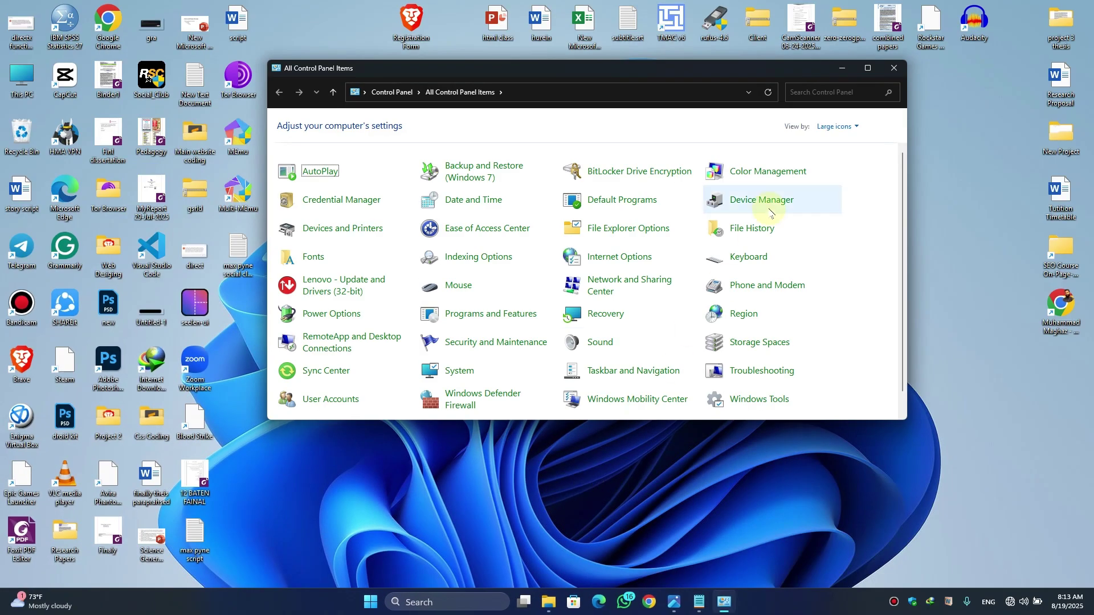
scroll(771, 262, down, 1)
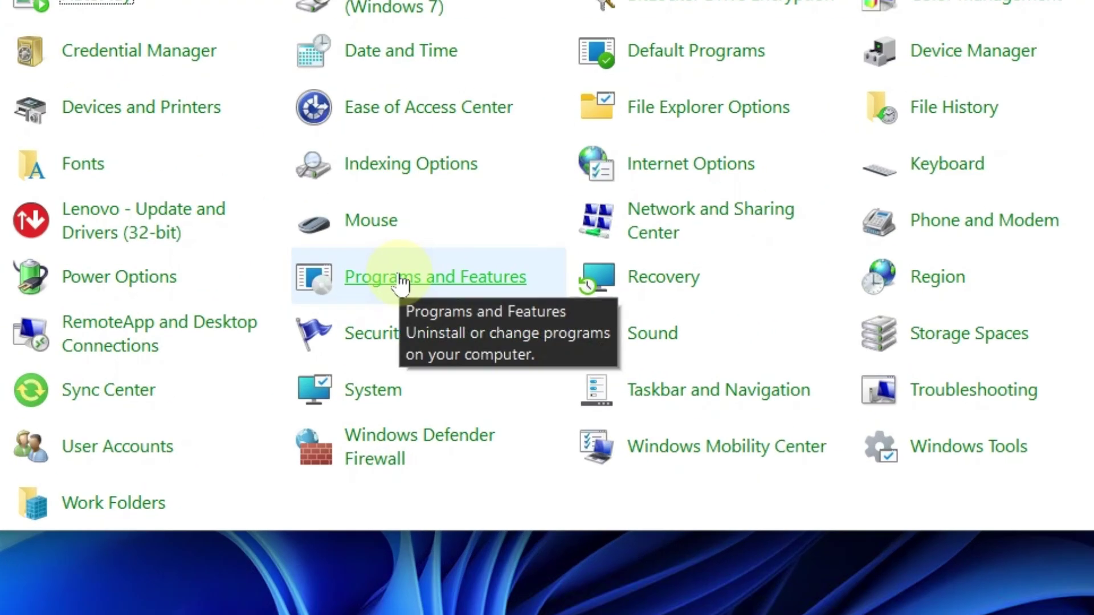
Uninstall the Visual C++ 2008 x64 and following redistributables in Programs and Features, then return to the desktop
click(400, 279)
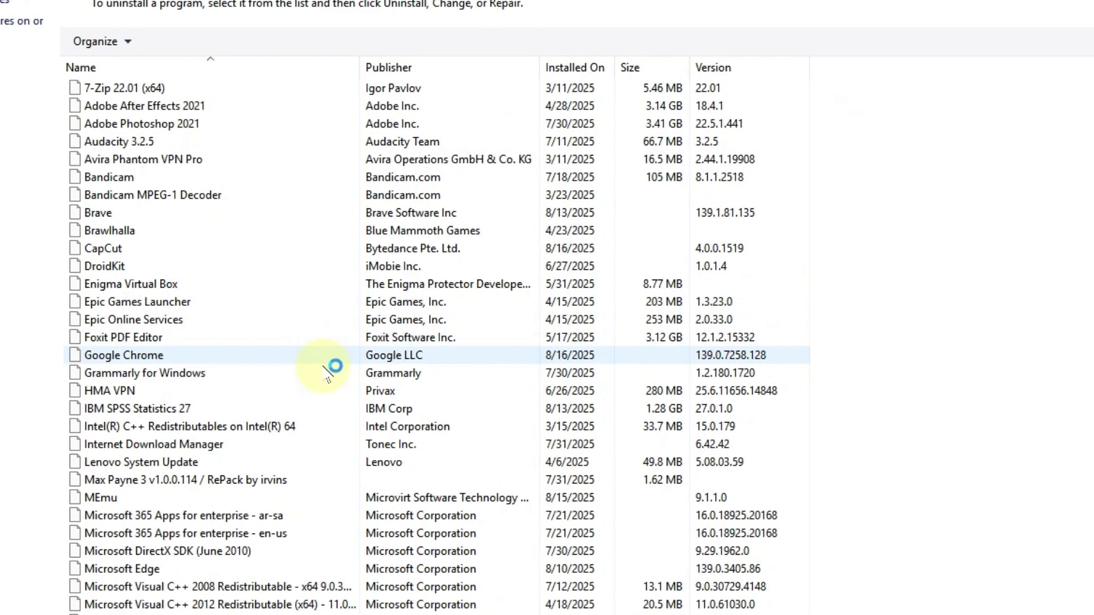
scroll(544, 364, down, 6)
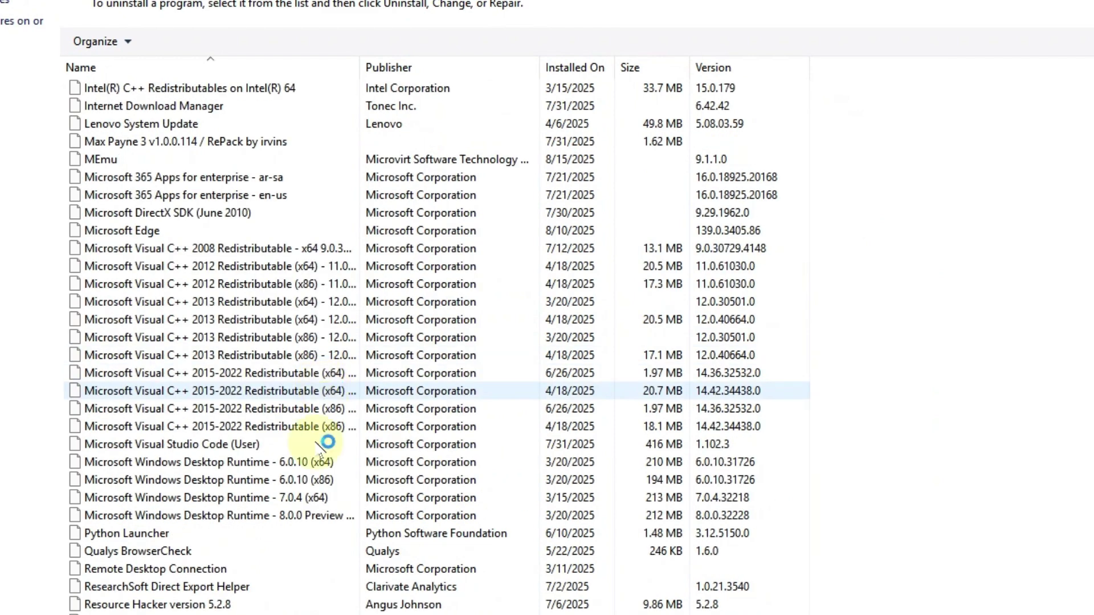
click(150, 248)
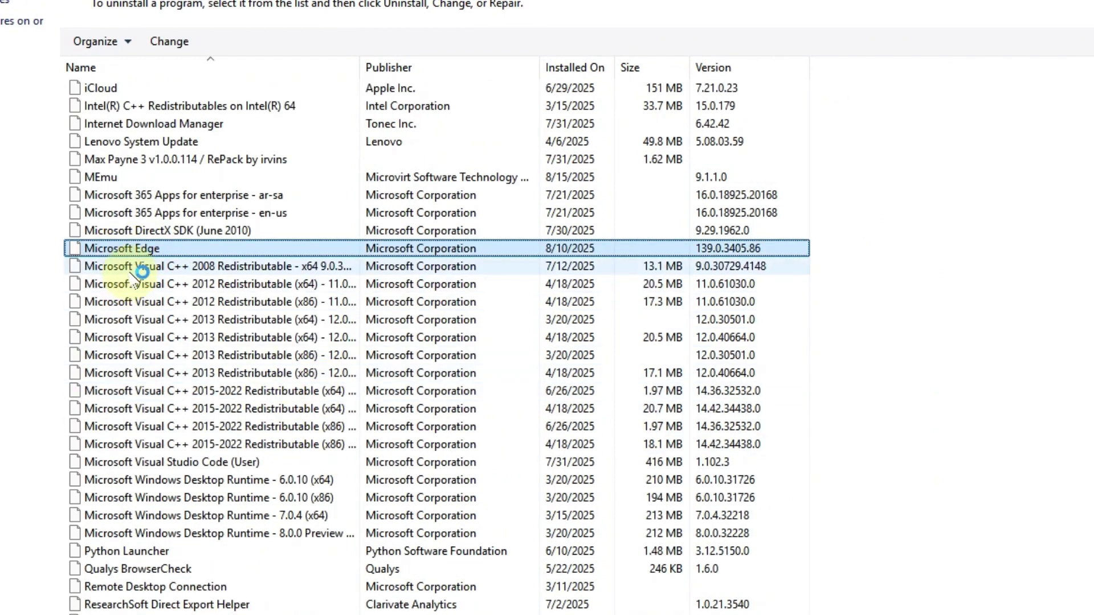
click(139, 273)
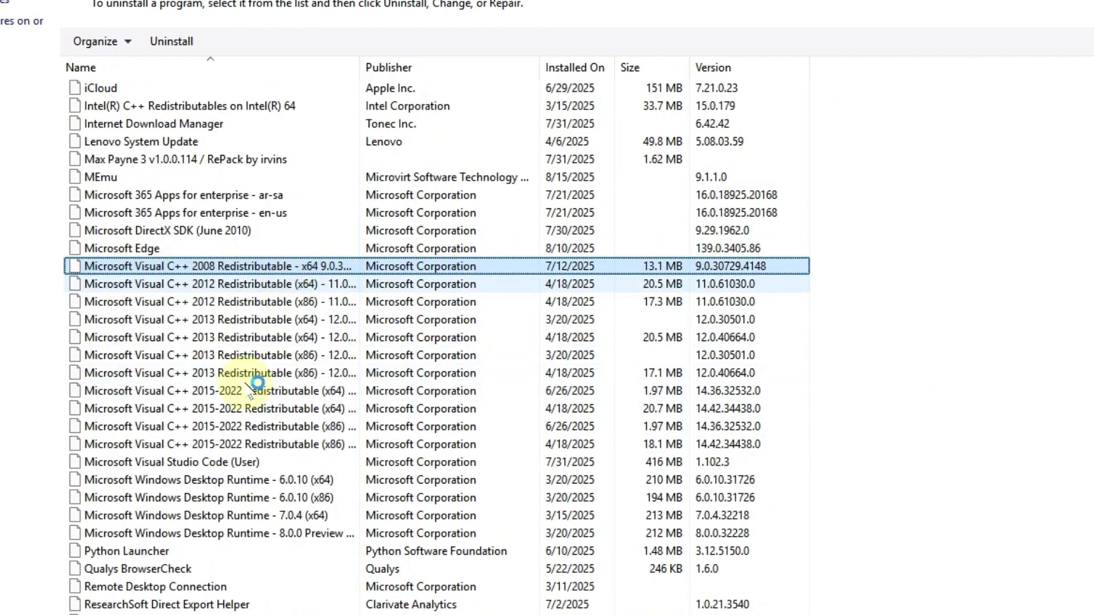
click(172, 44)
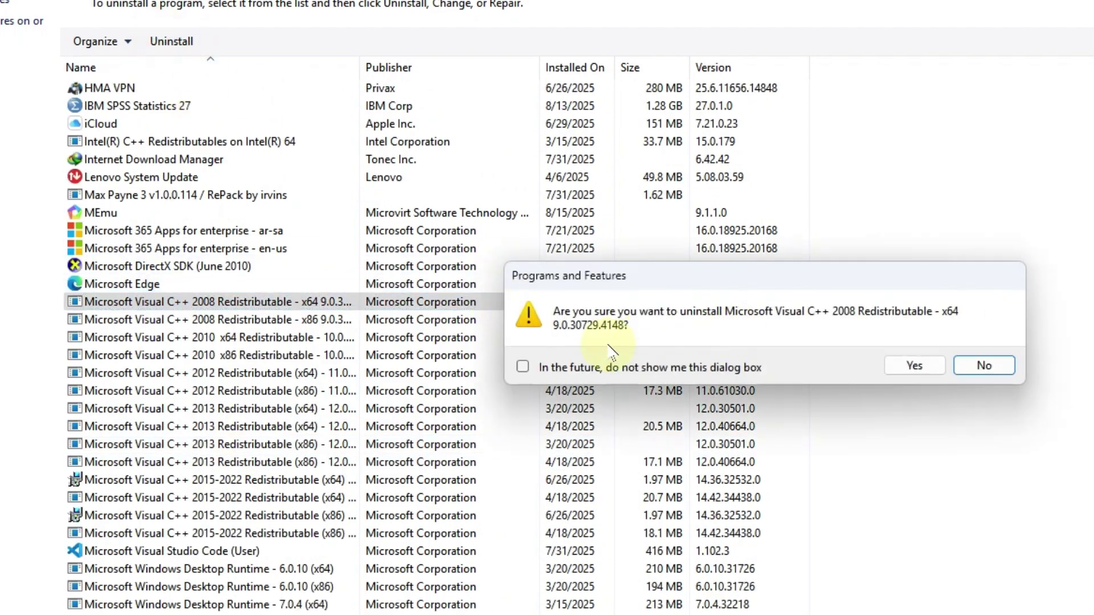
key(Return)
key(Return)
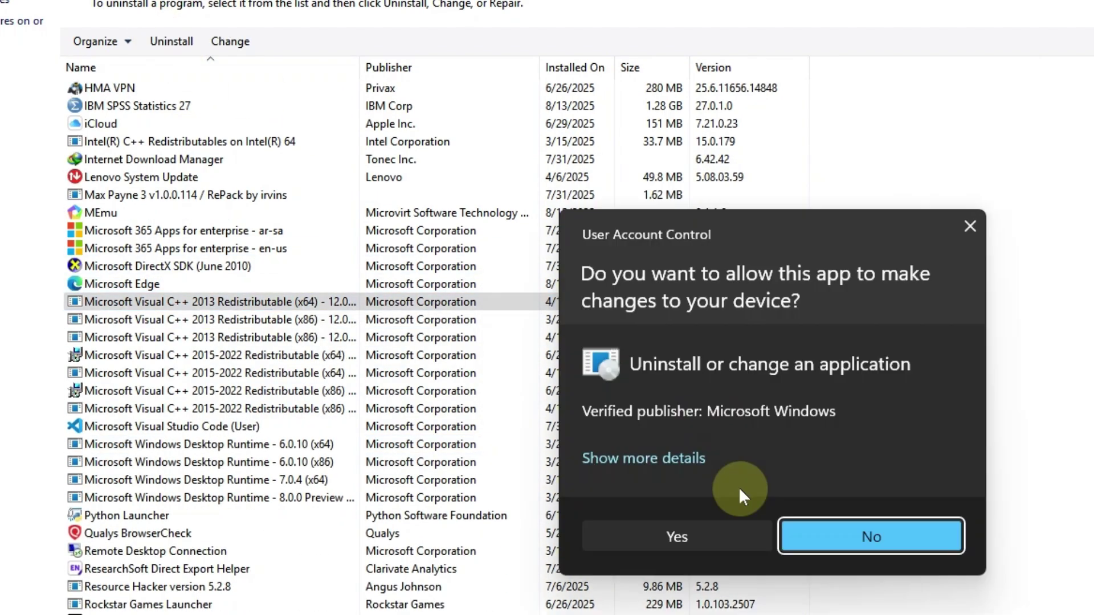
click(716, 532)
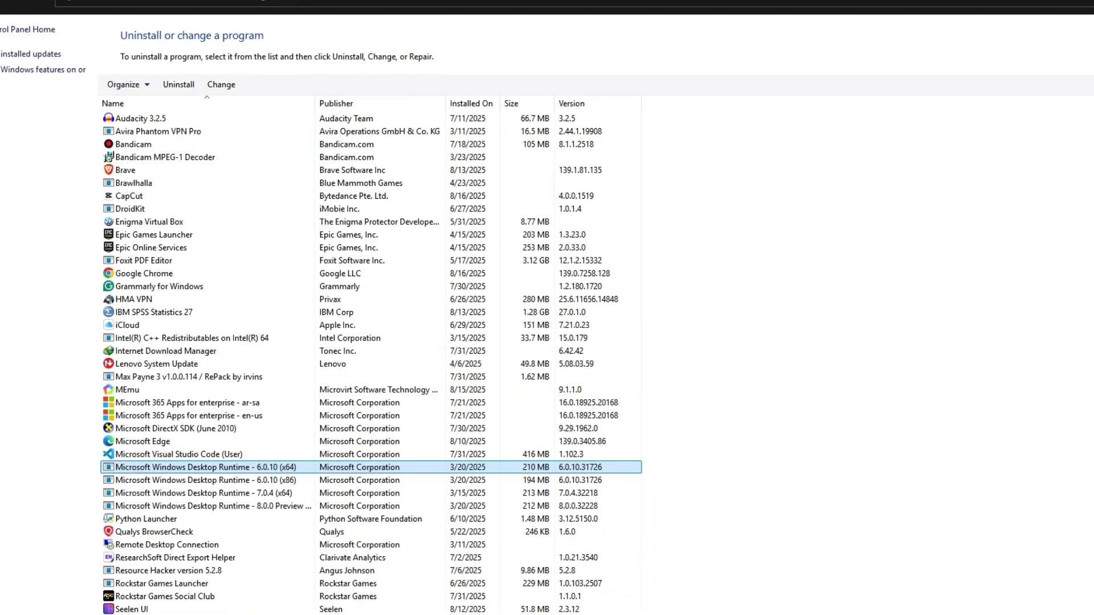
key(super+d)
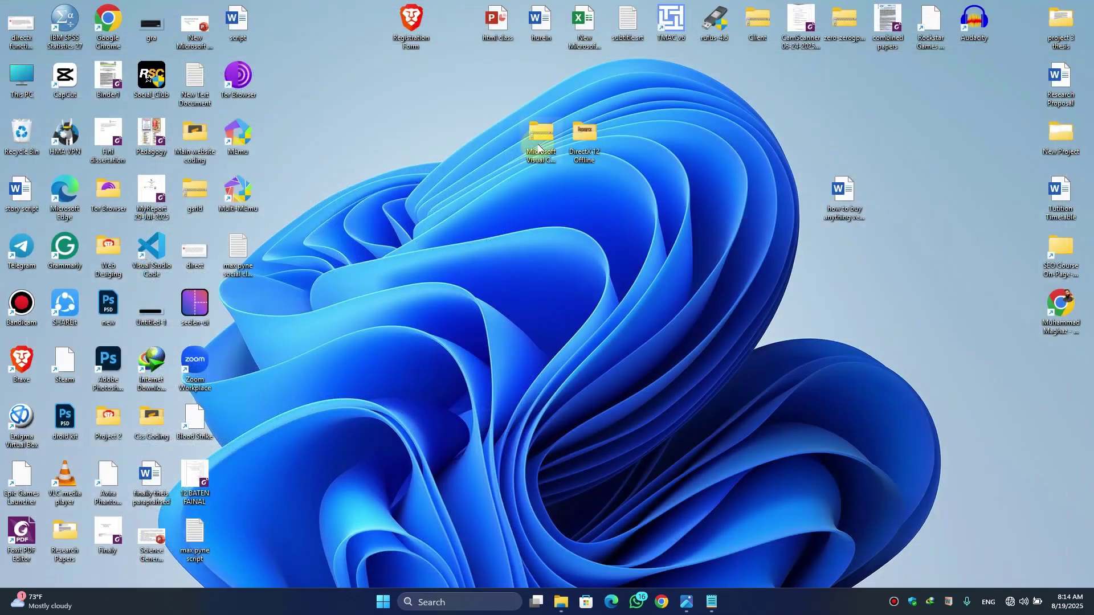
drag(539, 147, 452, 167)
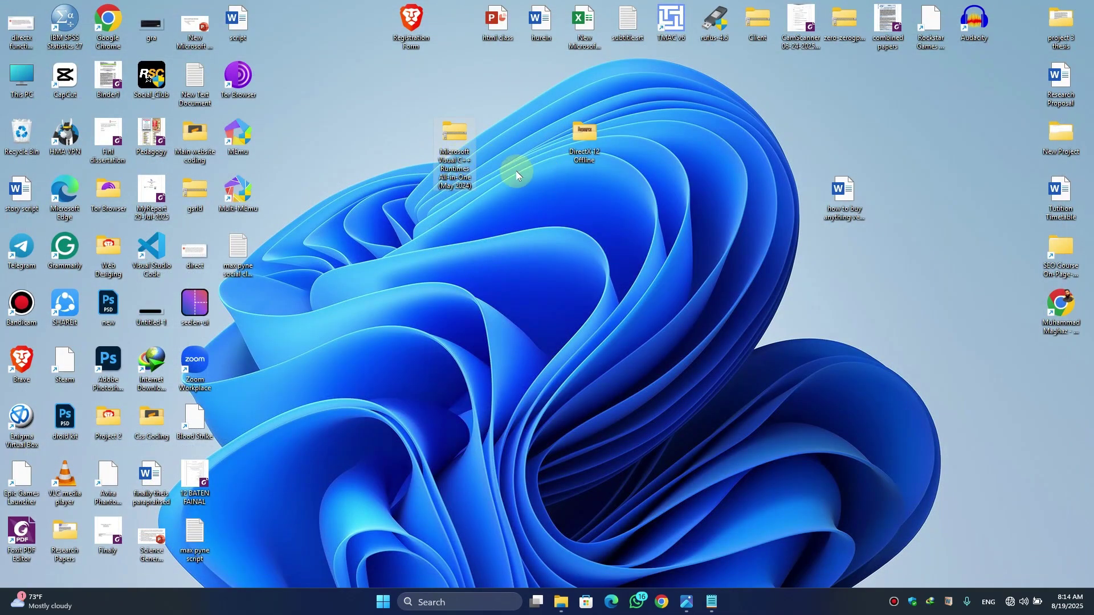
Extract the Visual C++ Runtimes All-in-One zip with WinRAR into its own folder and open it
right_click(455, 158)
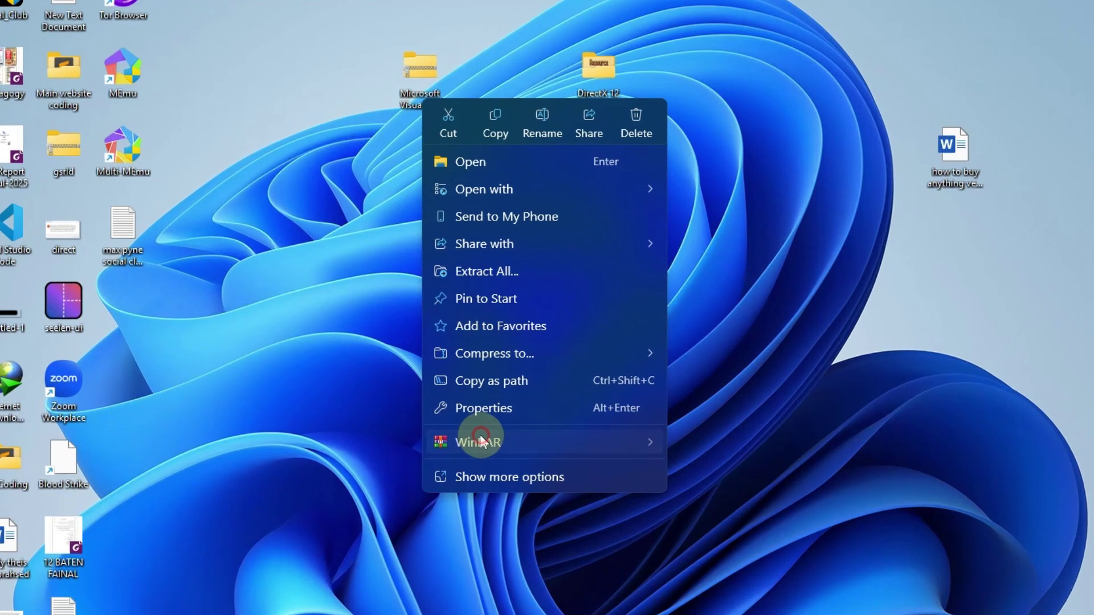
mouse_move(497, 406)
click(705, 445)
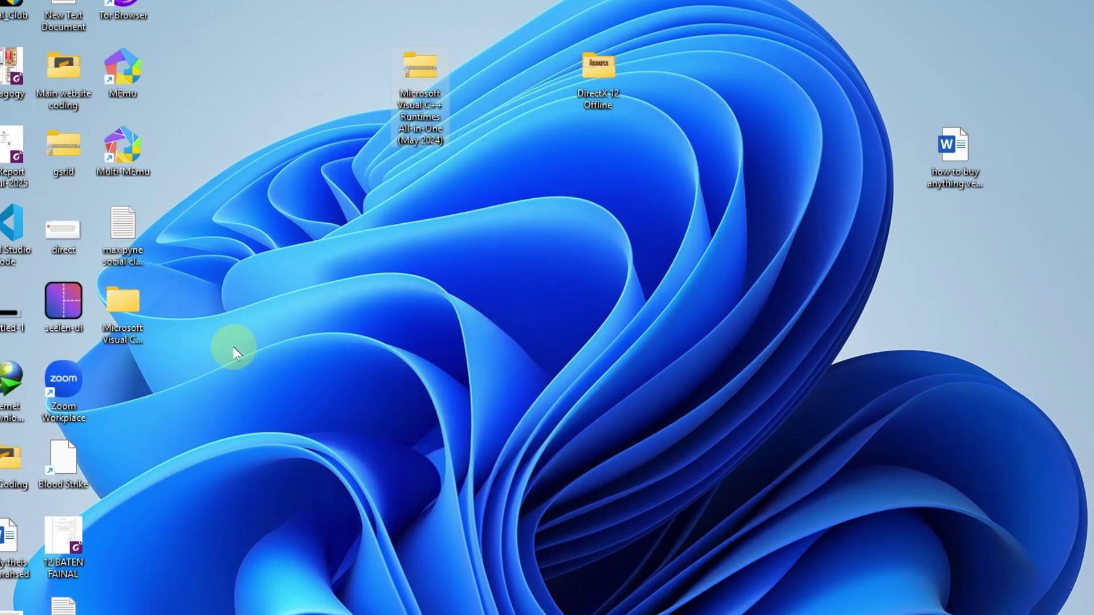
drag(122, 305, 547, 137)
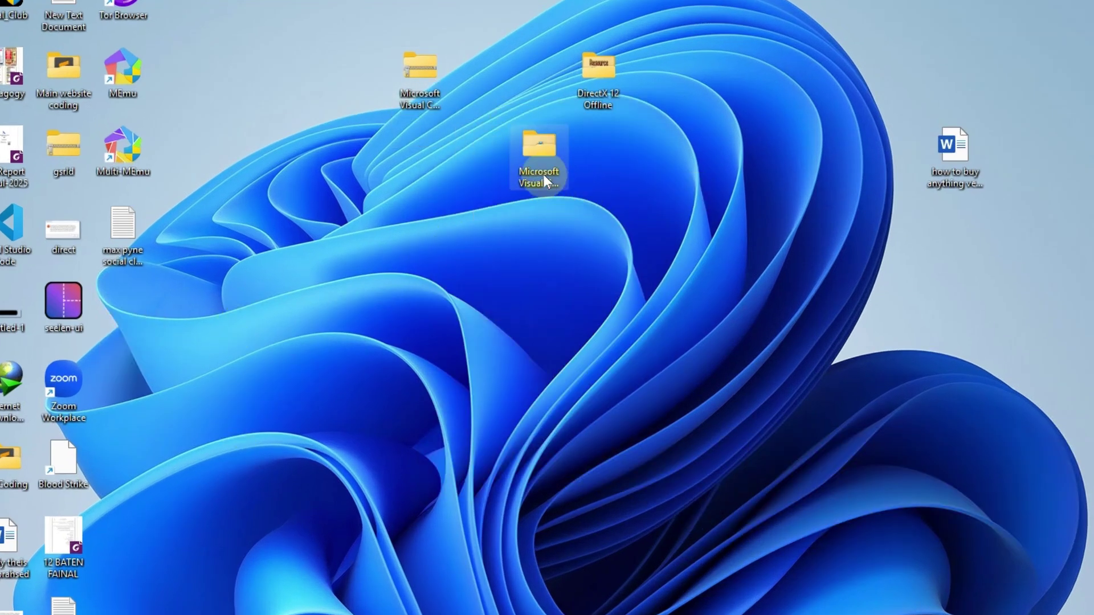
double_click(540, 152)
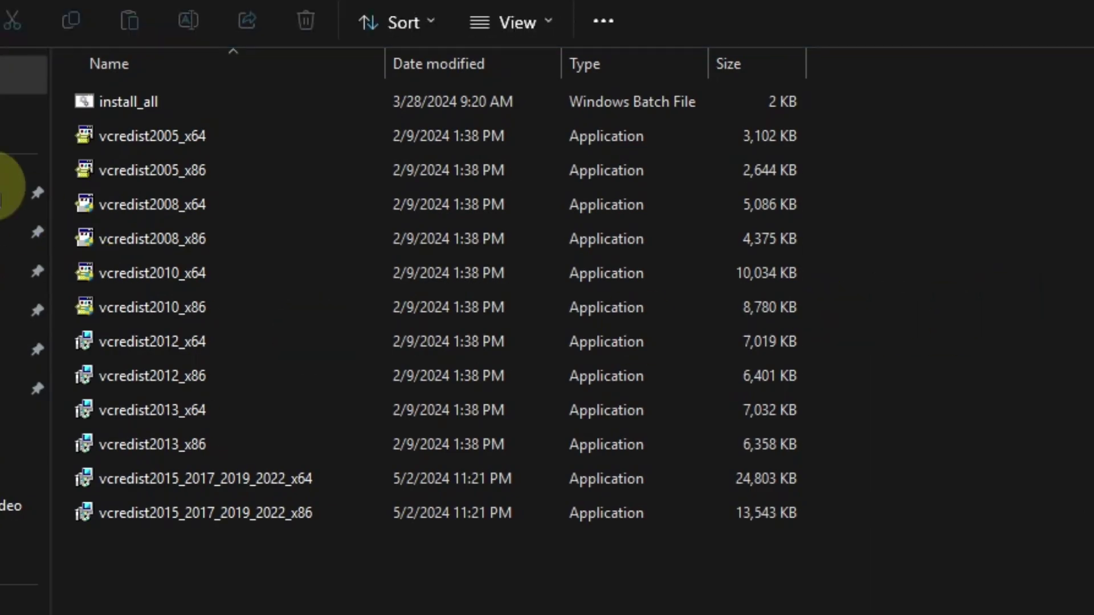
Run install_all, approving each runtime installer's administrator prompt
click(110, 100)
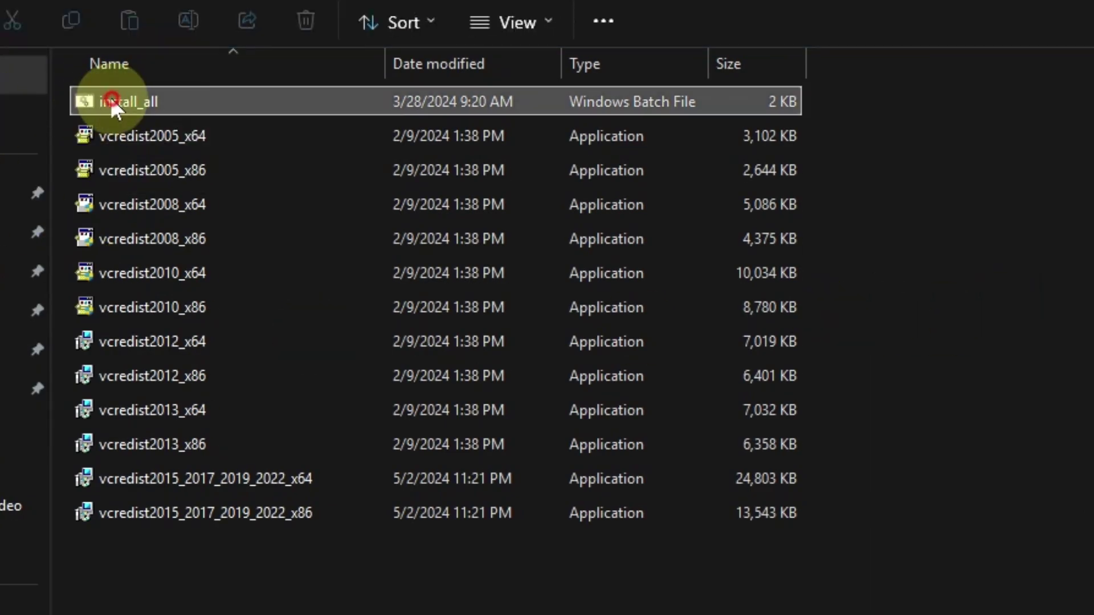
click(148, 102)
double_click(147, 102)
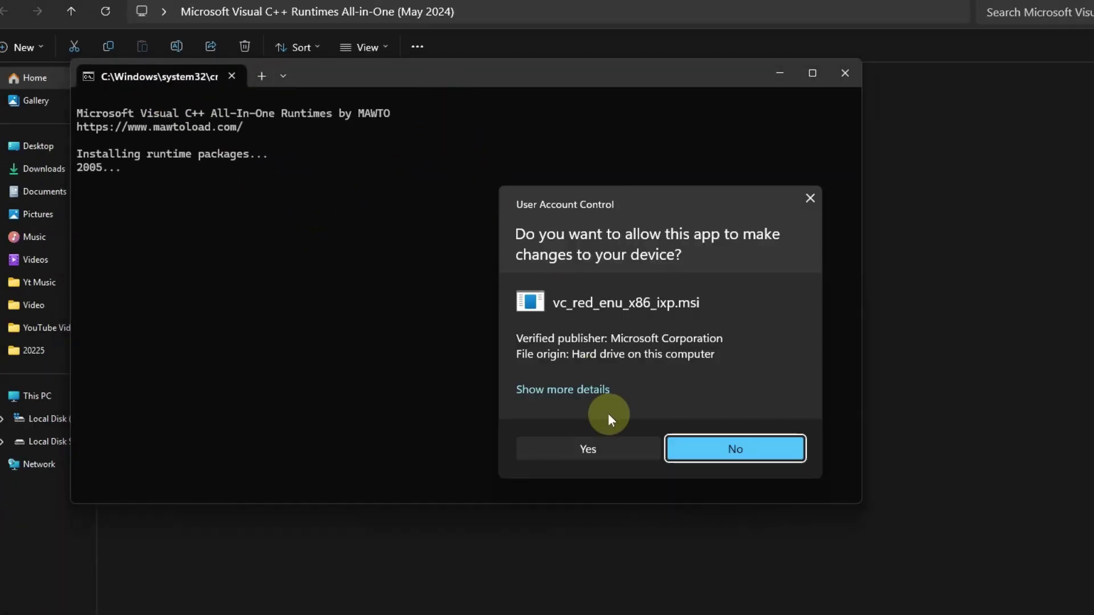
click(587, 447)
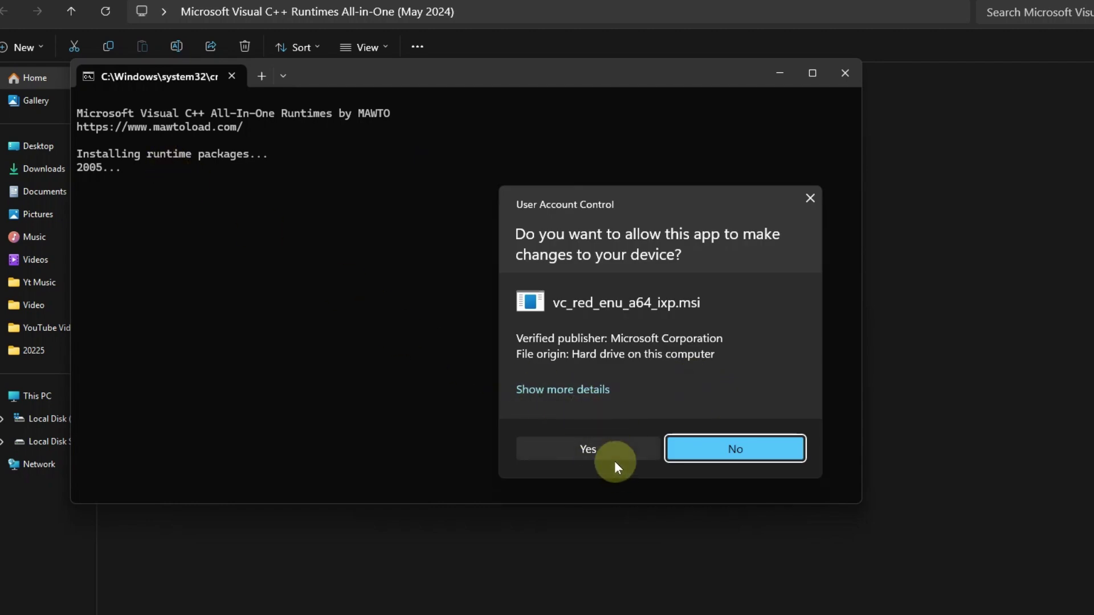
click(566, 447)
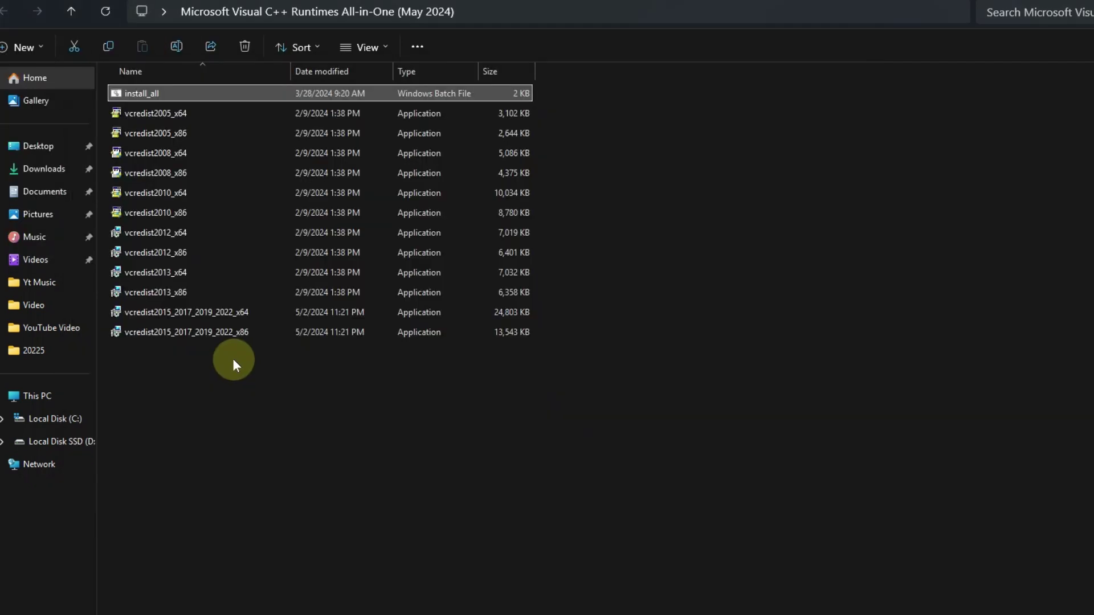
Show the desktop and reopen Control Panel with the 'control' Run command
key(super+d)
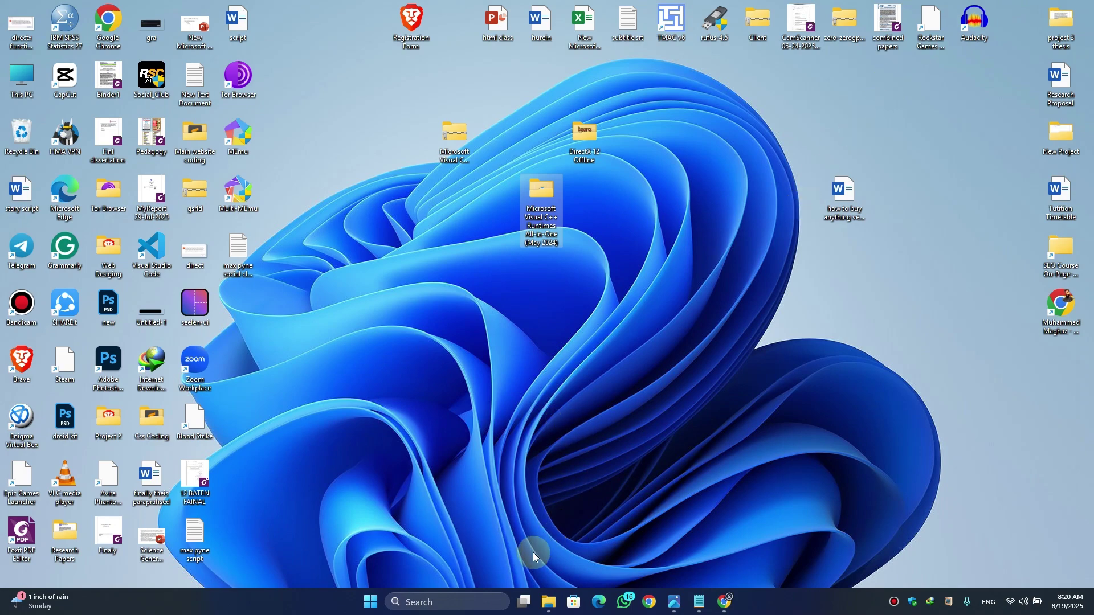
key(super+r)
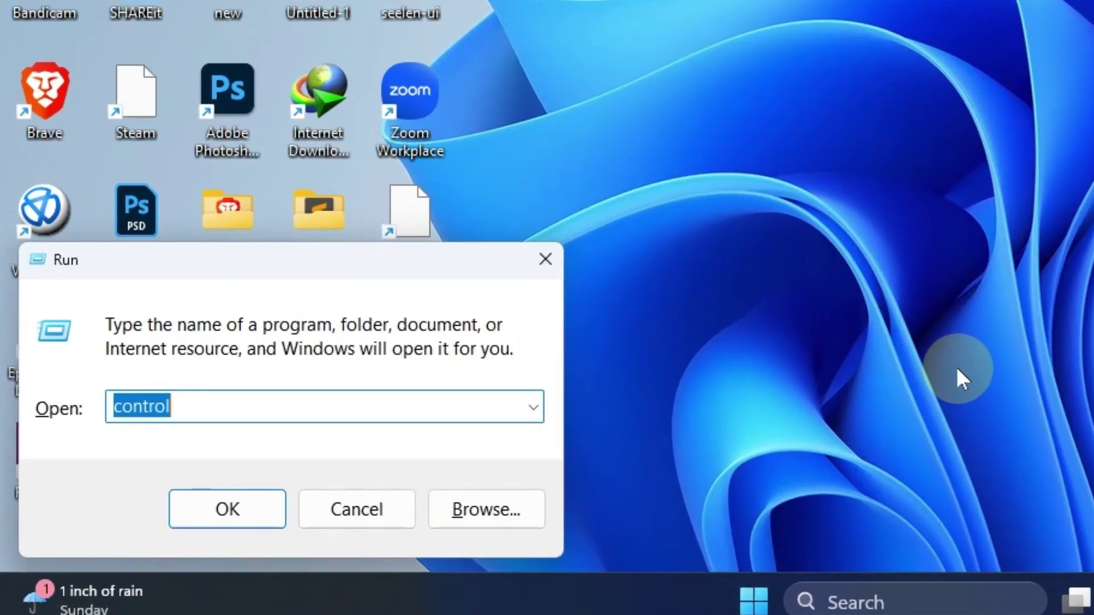
key(Return)
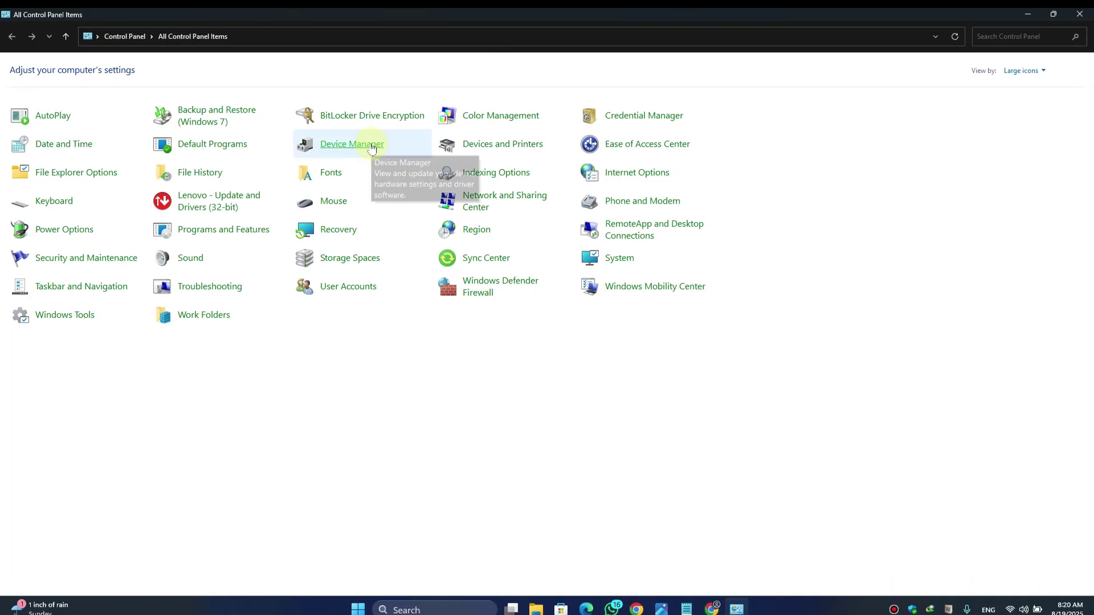
In Device Manager, select Intel(R) UHD Graphics under Display adapters and back out of uninstalling it
click(459, 135)
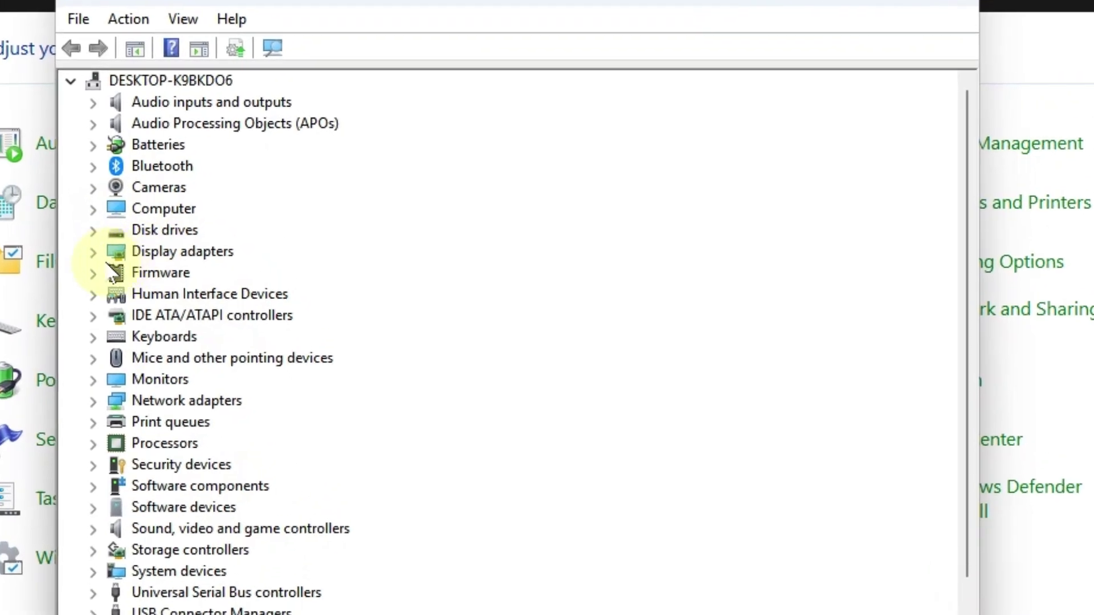
click(105, 212)
click(162, 234)
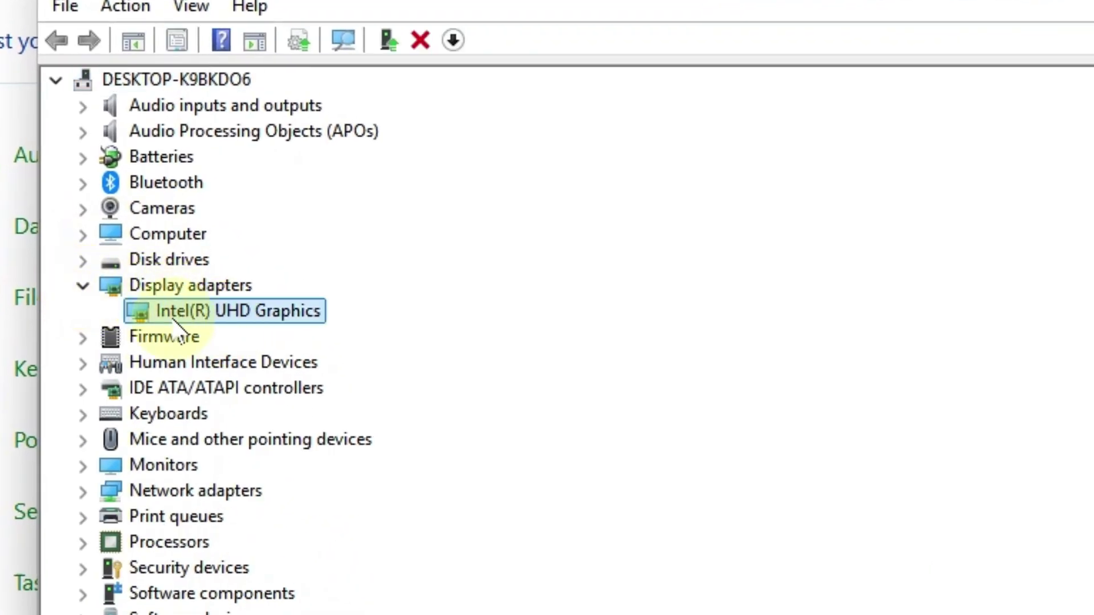
right_click(255, 314)
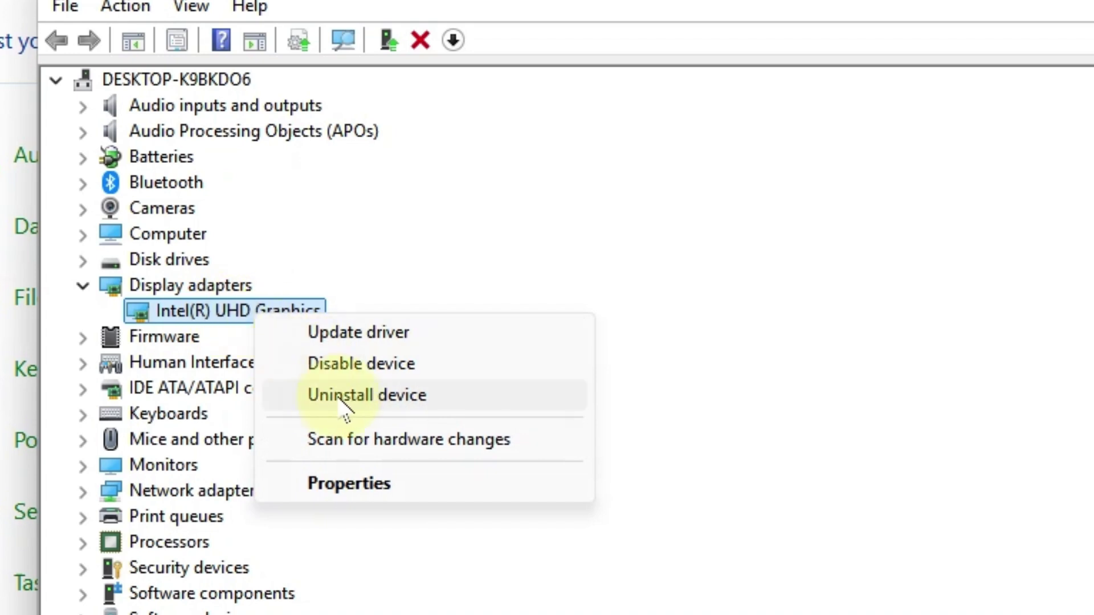
click(375, 398)
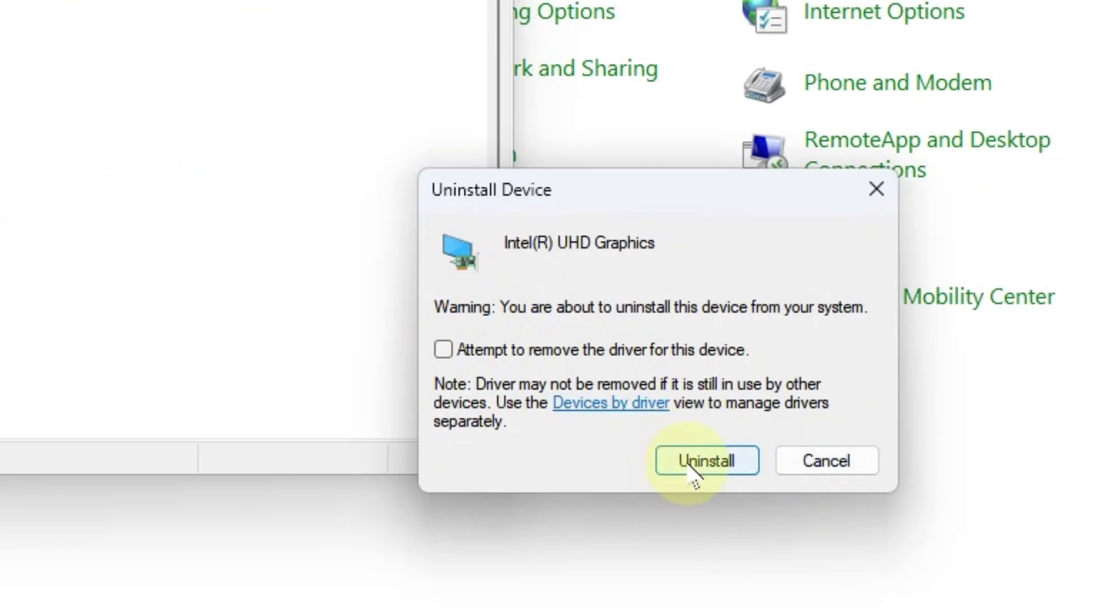
click(809, 459)
Search automatically for an Intel(R) UHD Graphics driver update, then close Device Manager and Control Panel
right_click(176, 258)
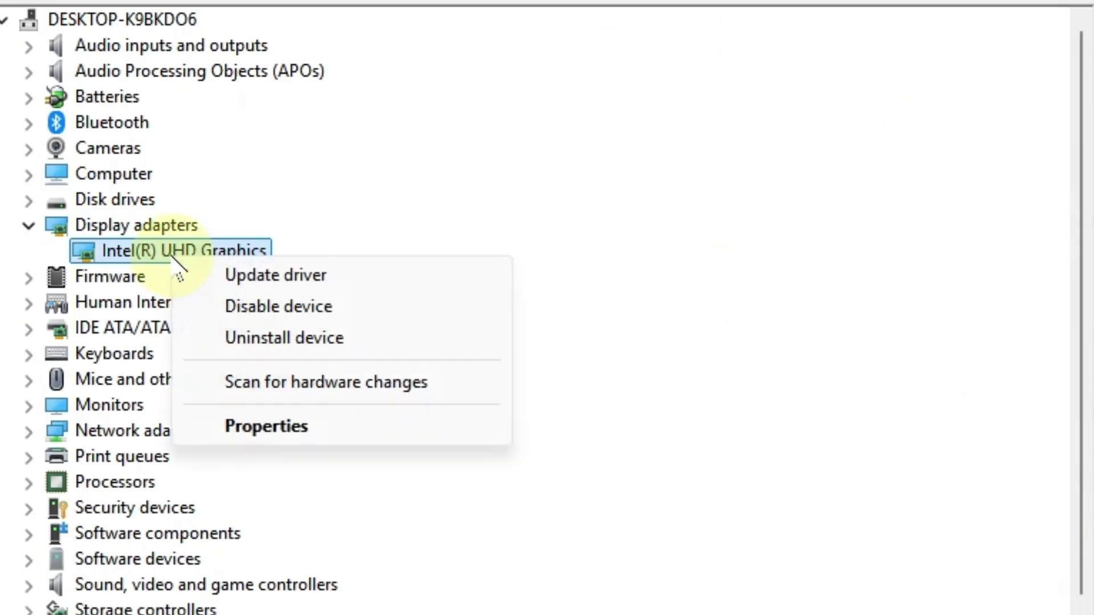
click(268, 276)
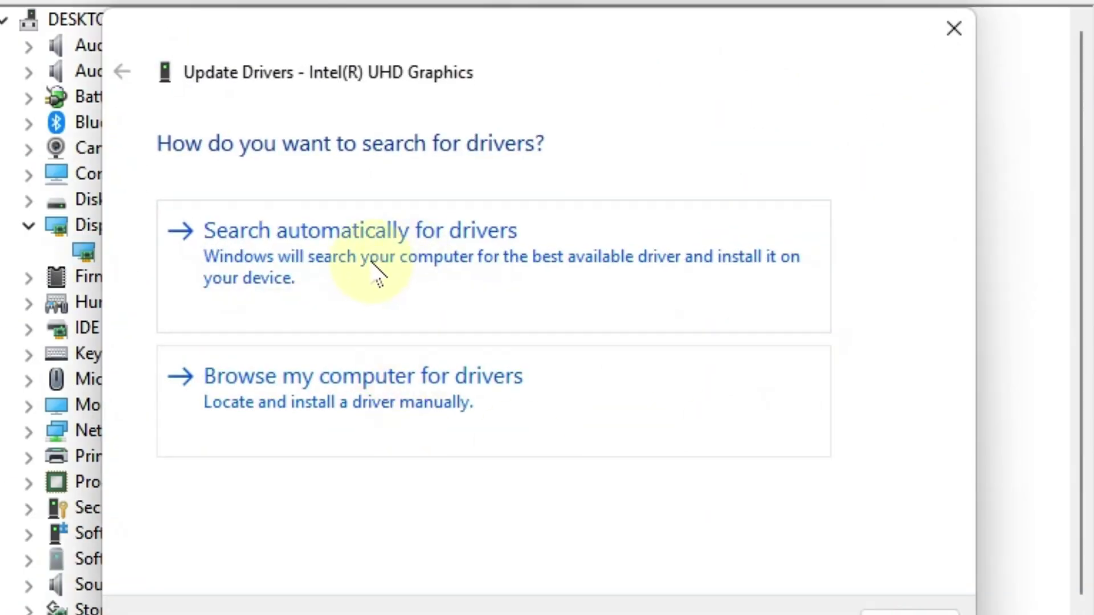
click(421, 267)
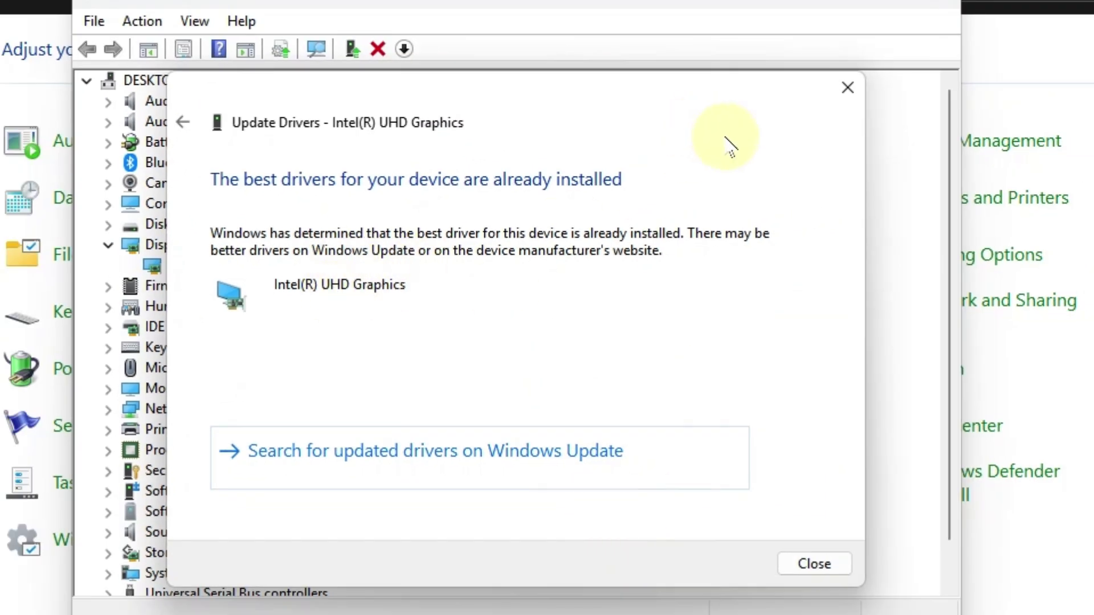
click(847, 89)
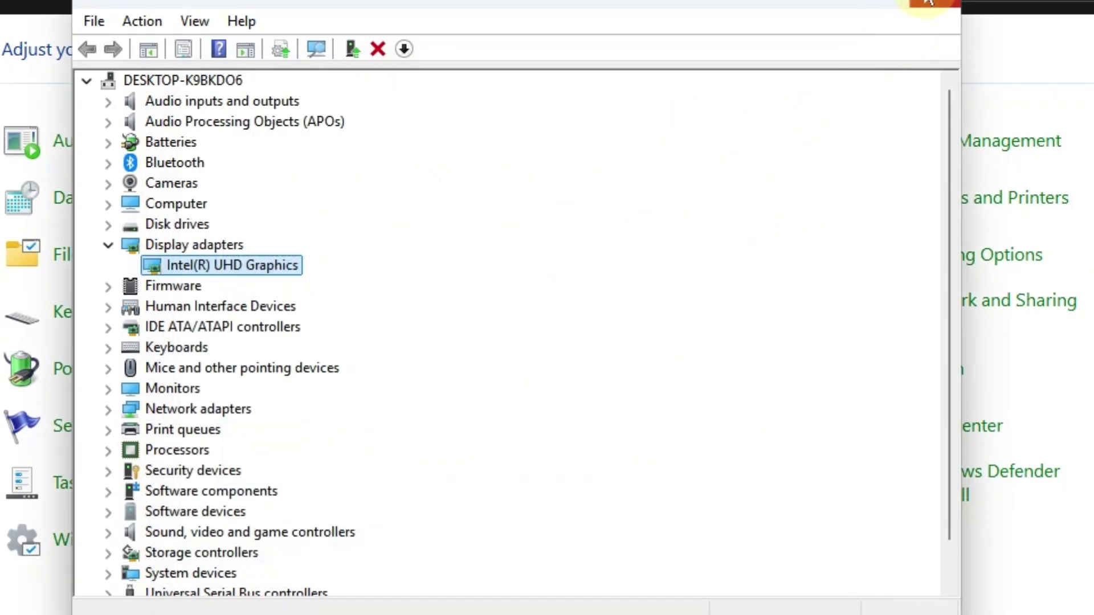
click(928, 3)
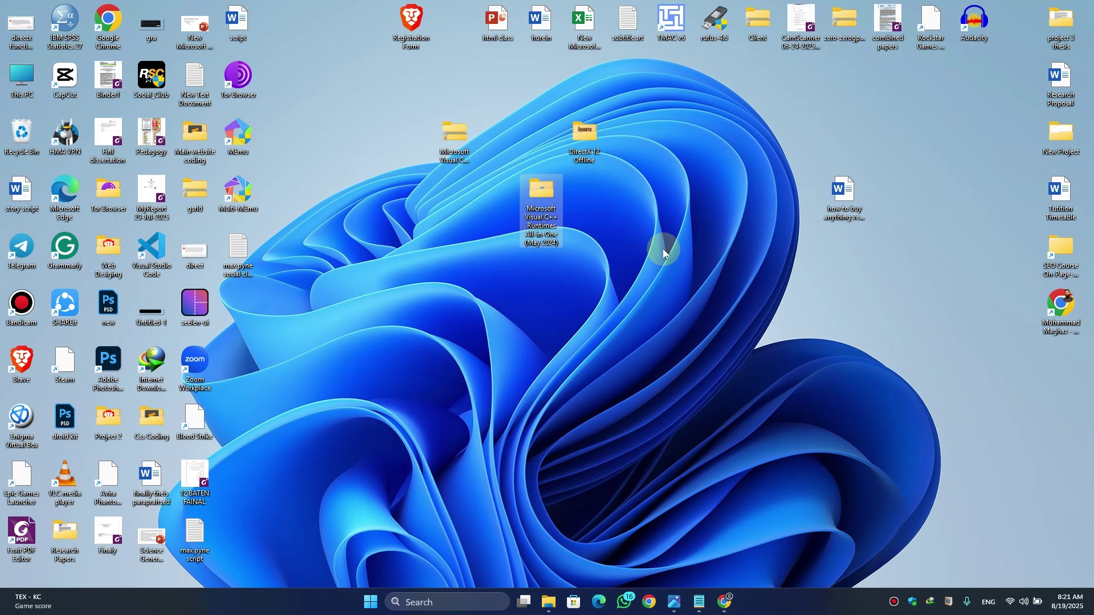